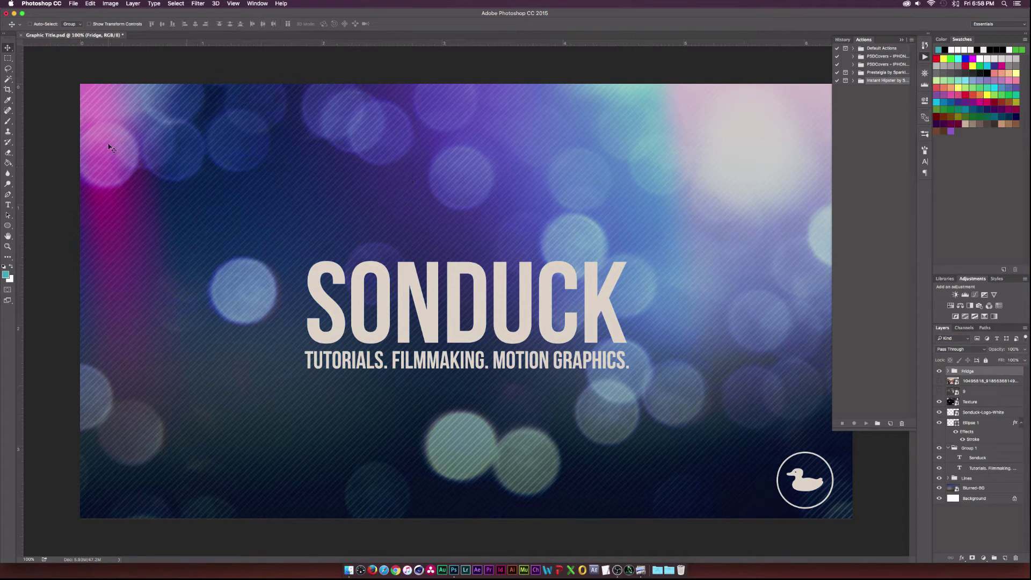
# - Toggle the Fridge group's visibility off and back on to compare the look
pyautogui.click(939, 371)
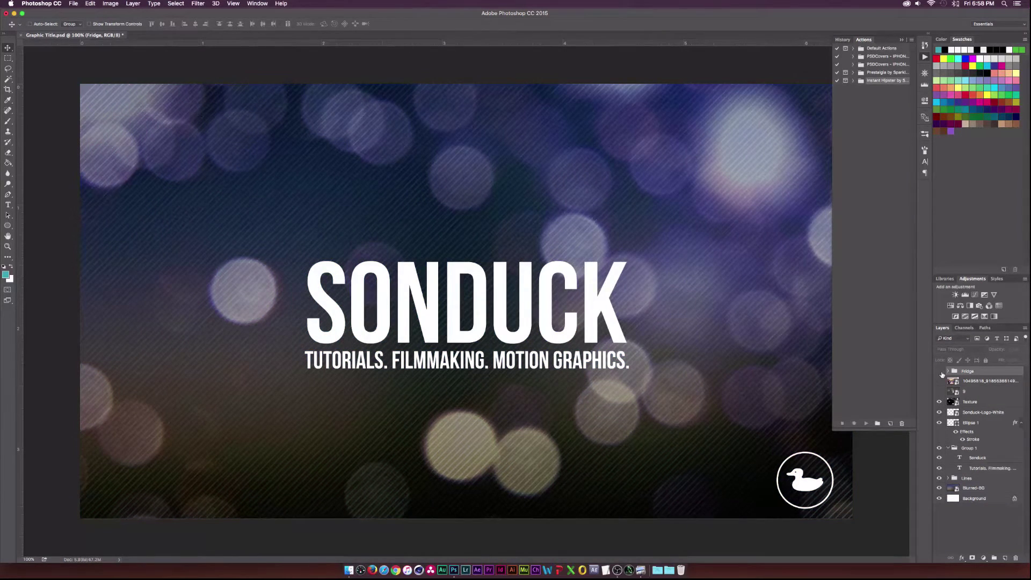
pyautogui.click(939, 371)
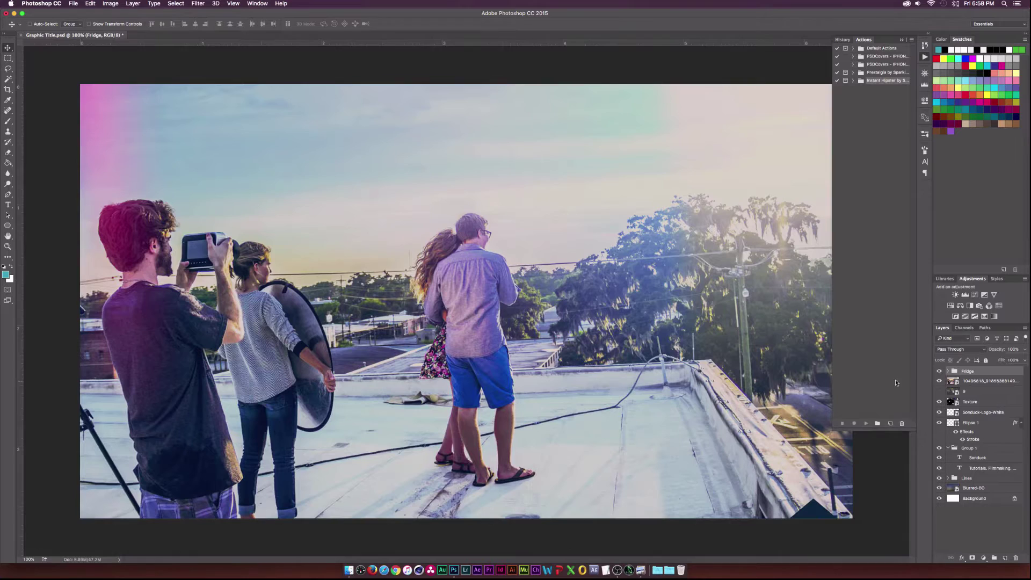
# - Hide the Fridge group along with its photo layers
pyautogui.moveTo(941, 392); pyautogui.dragTo(940, 371)
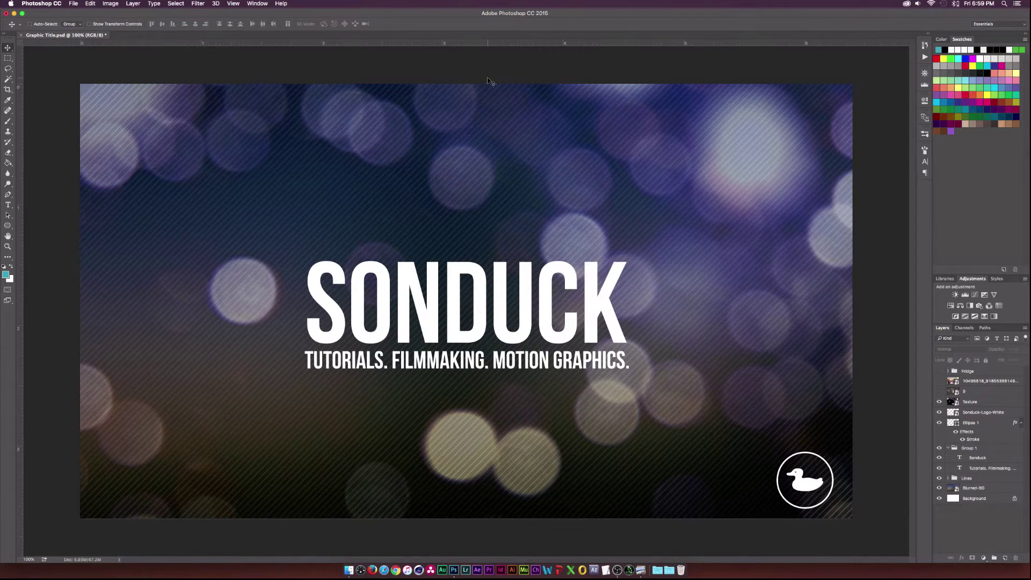
pyautogui.click(257, 3)
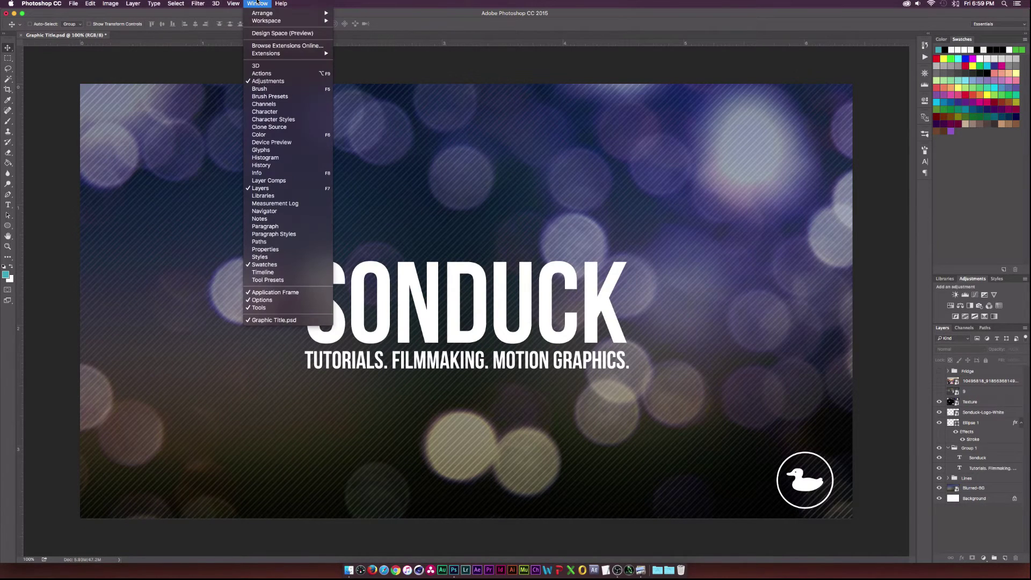
pyautogui.click(283, 75)
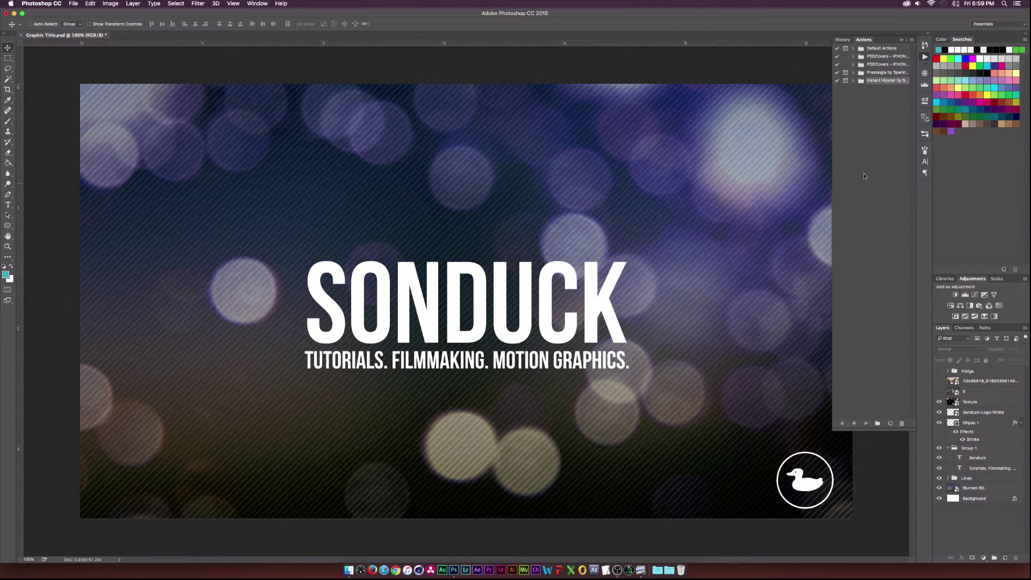
# - Create a new action set named 'Light Leak Pack' in the Actions panel
pyautogui.click(875, 424)
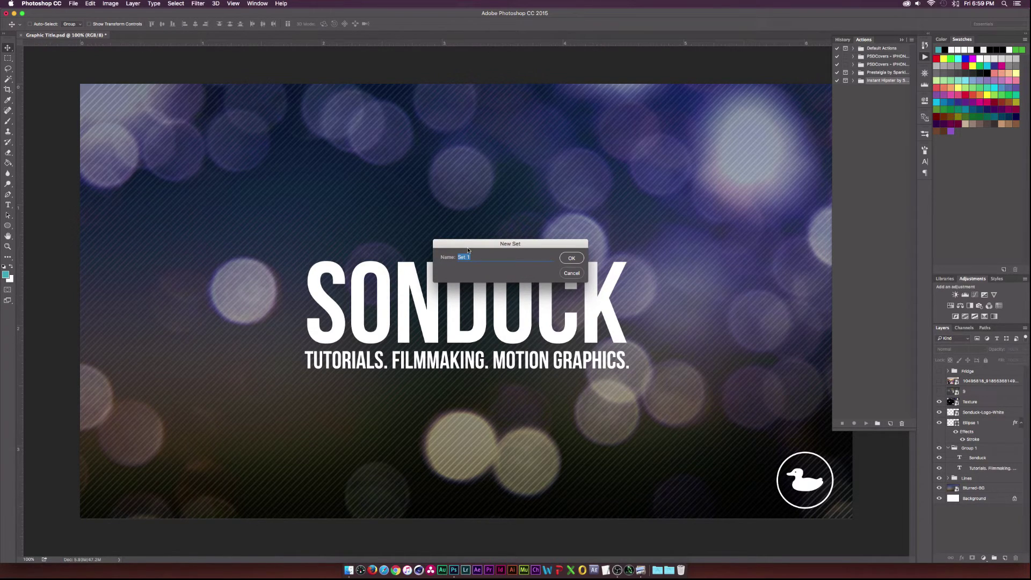
pyautogui.write('Light Leak PAc')
pyautogui.press('BackSpace')
pyautogui.press('BackSpace')
pyautogui.write('a')
pyautogui.click(567, 260)
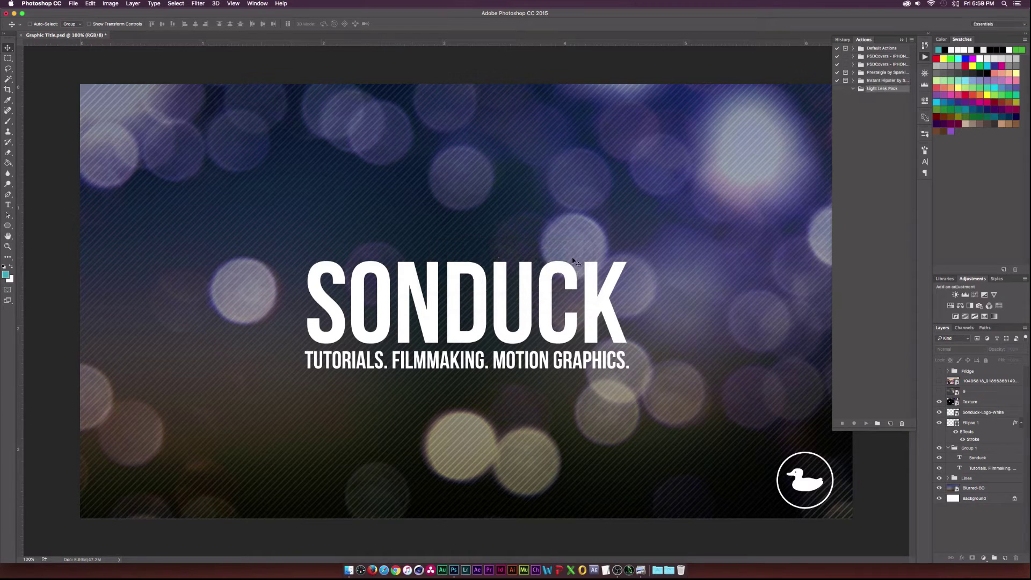
# - Create an action named 'Light Leak 1' in the Light Leak Pack set and start recording
pyautogui.click(889, 423)
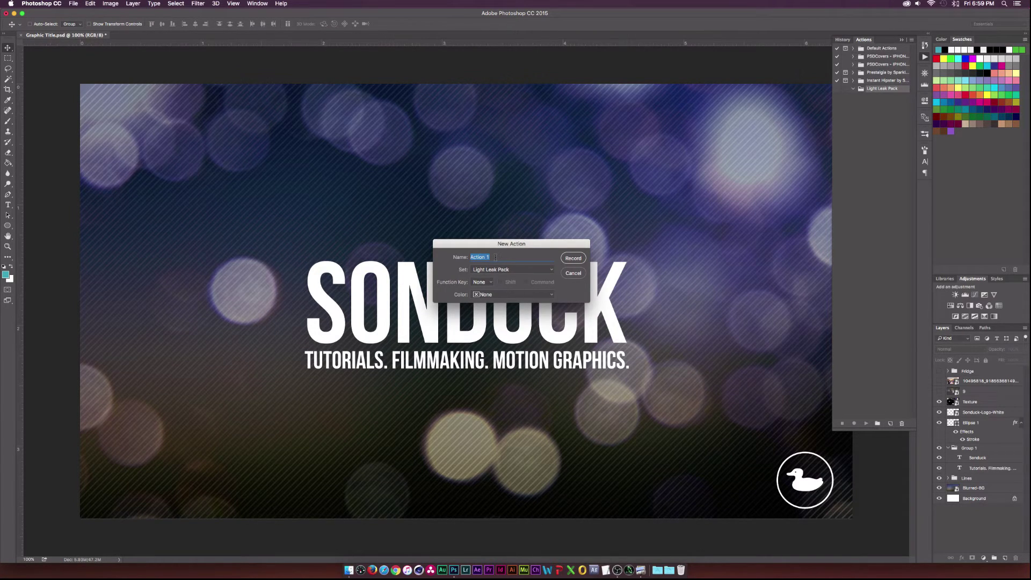
pyautogui.write('Light LEak 1')
pyautogui.press('BackSpace')
pyautogui.press('BackSpace')
pyautogui.press('BackSpace')
pyautogui.press('BackSpace')
pyautogui.press('BackSpace')
pyautogui.write('eak 1')
pyautogui.moveTo(537, 246); pyautogui.dragTo(401, 222)
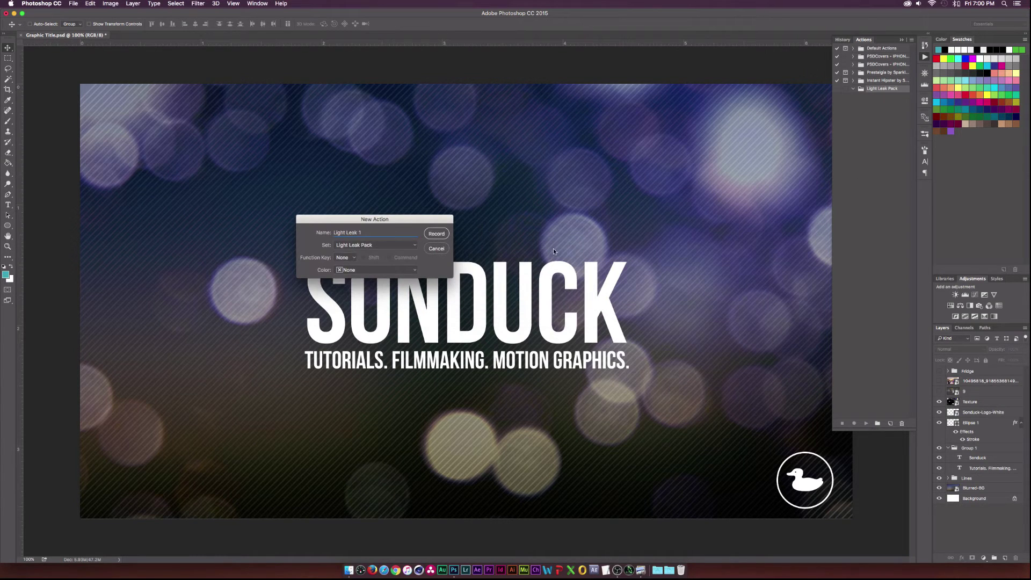
pyautogui.click(436, 234)
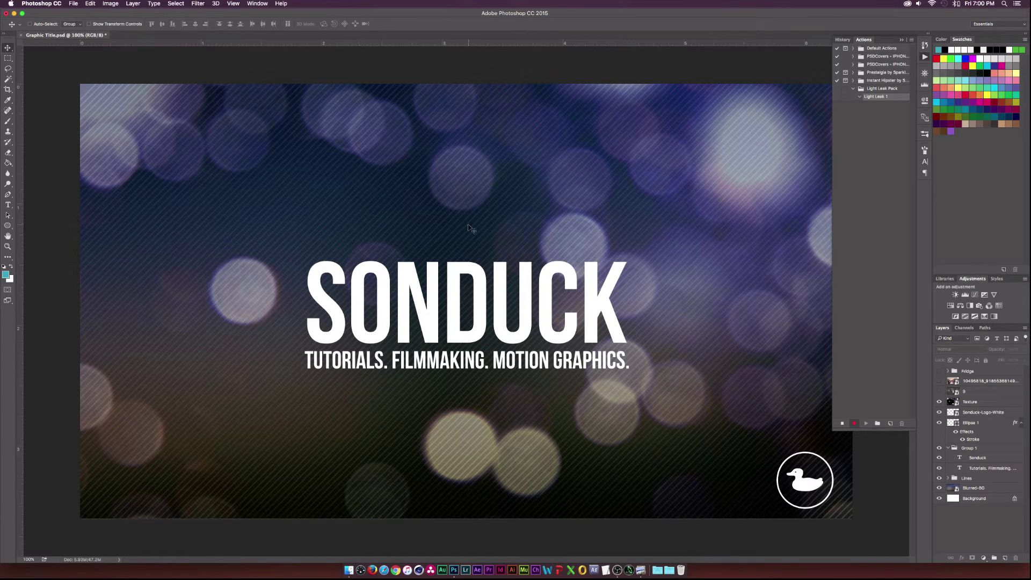
# - Add a new layer group at the top of the stack named 'Light Leak 1'
pyautogui.click(994, 559)
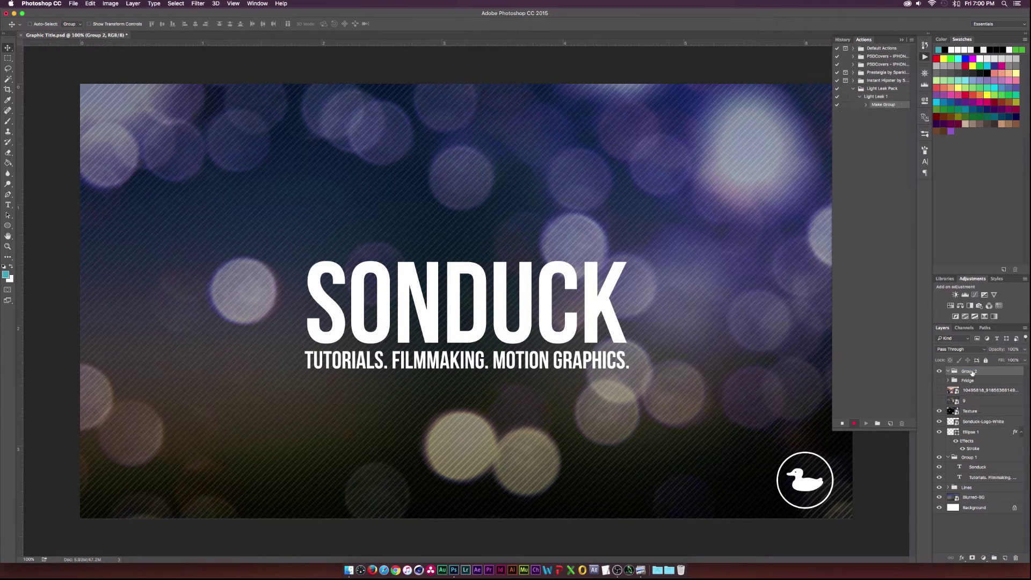
pyautogui.write('Loght Leak 1')
pyautogui.press('Return')
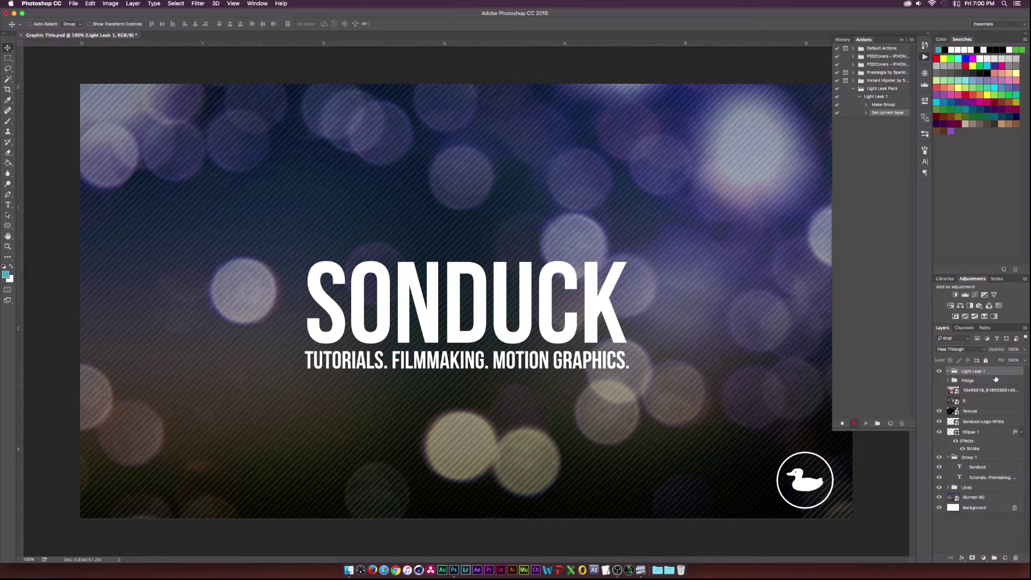
# - Add a gradient fill layer and set the gradient's left colour stop to black
pyautogui.click(983, 558)
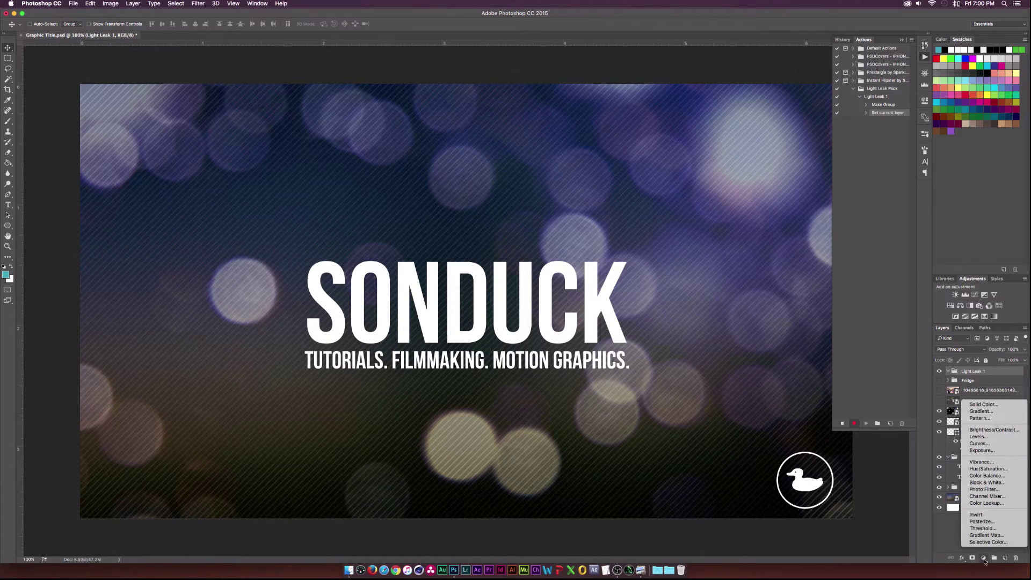
pyautogui.click(978, 412)
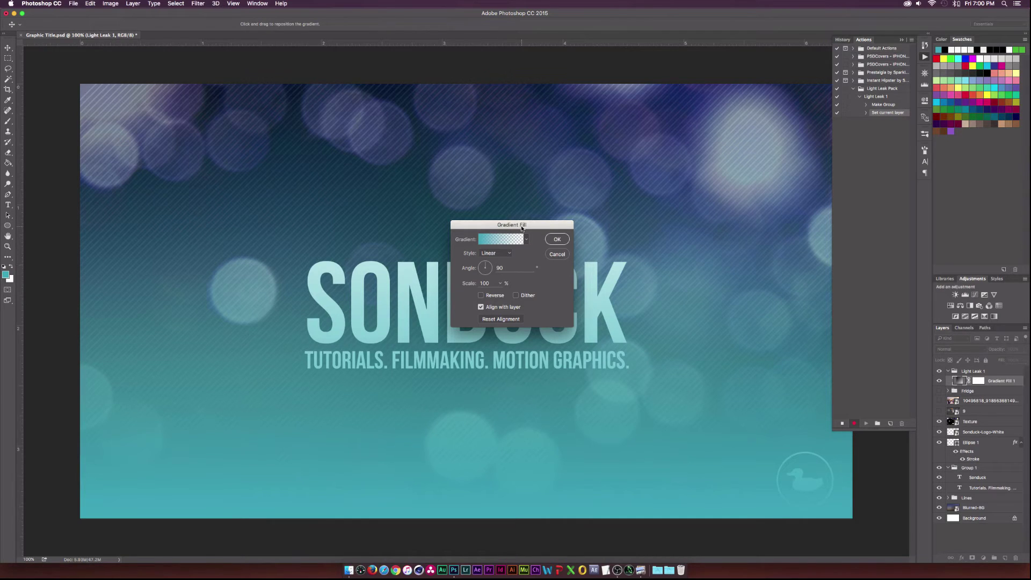
pyautogui.click(492, 242)
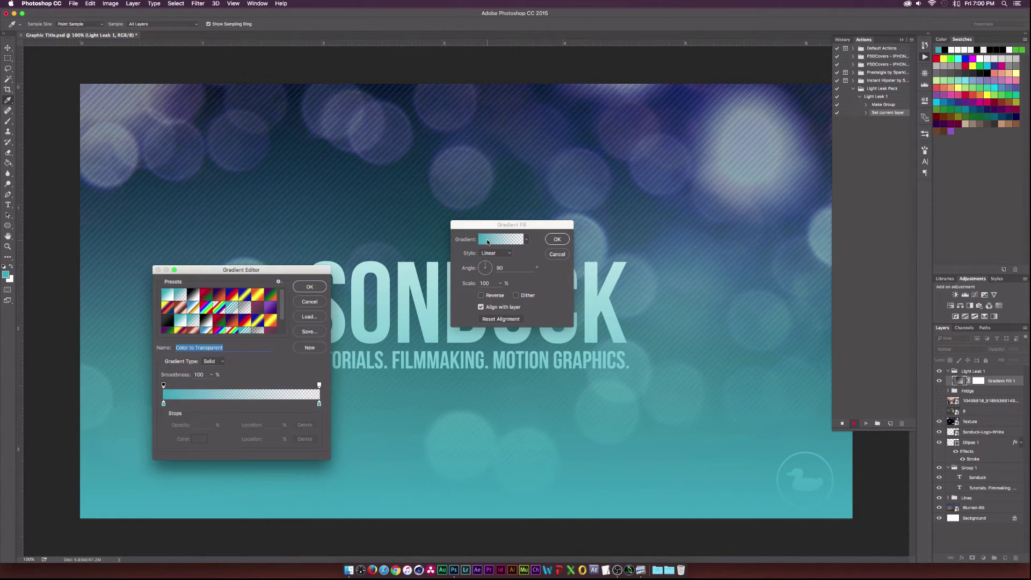
pyautogui.click(164, 404)
pyautogui.click(199, 438)
pyautogui.moveTo(256, 385); pyautogui.dragTo(233, 423)
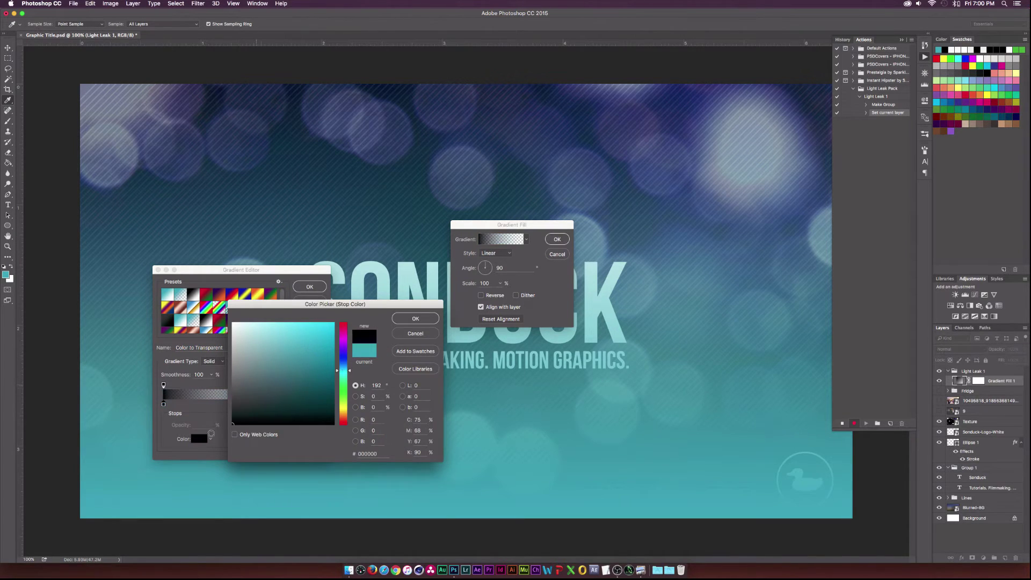
pyautogui.click(414, 320)
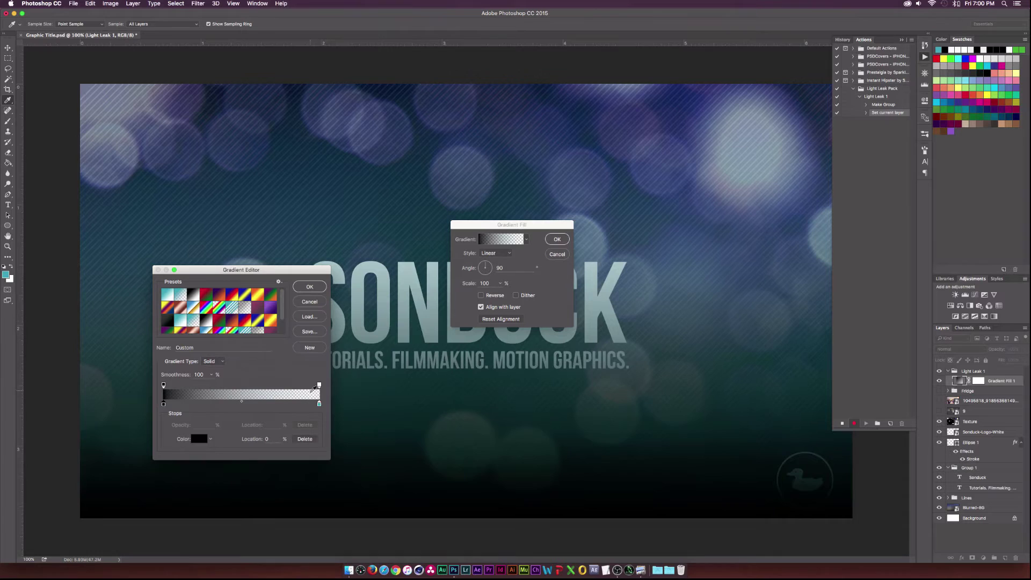
# - Make the right stop black too, reverse the gradient and apply the fill layer
pyautogui.click(319, 403)
pyautogui.click(199, 439)
pyautogui.click(212, 449)
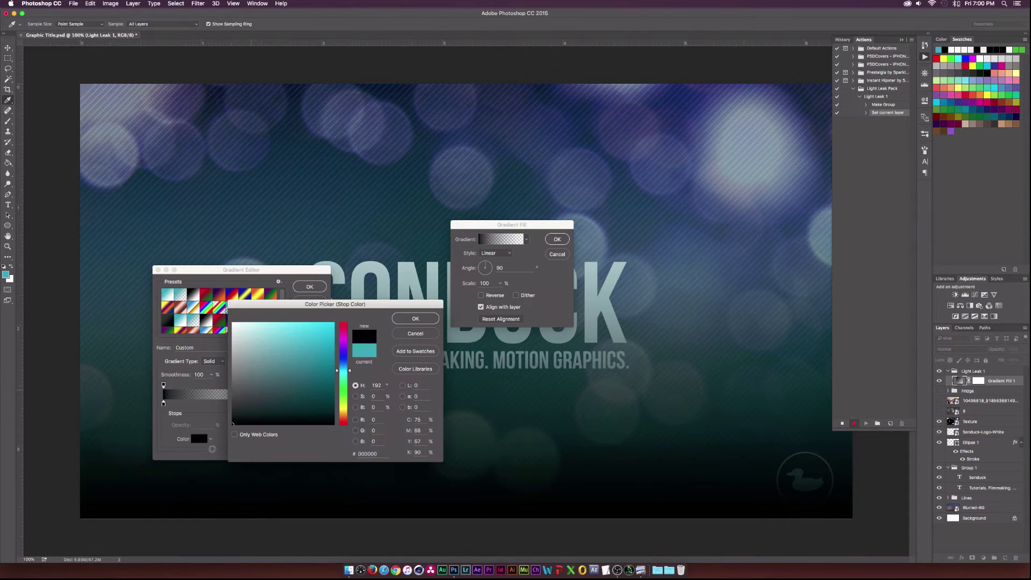
pyautogui.click(413, 322)
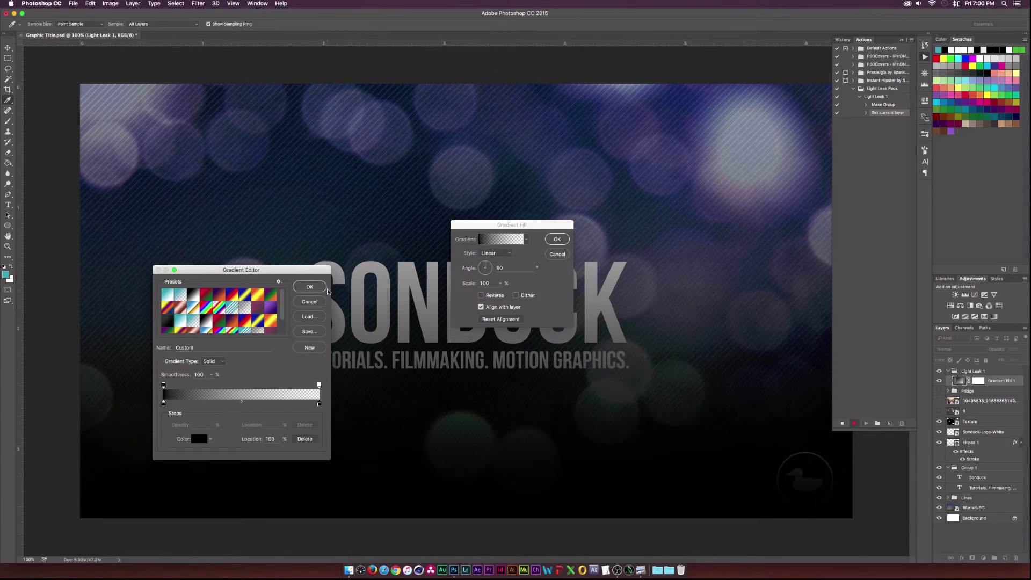
pyautogui.click(310, 286)
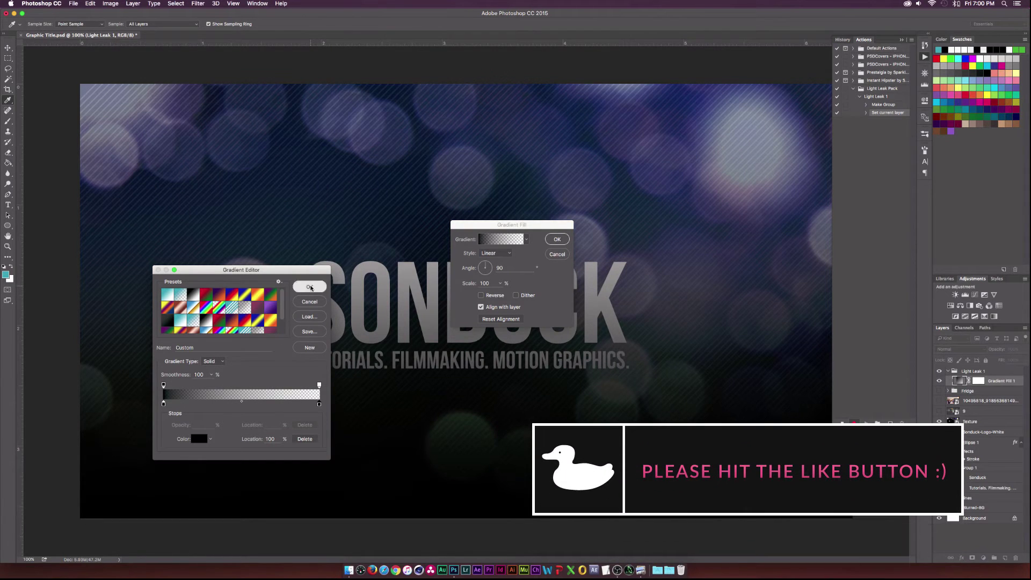
pyautogui.click(481, 296)
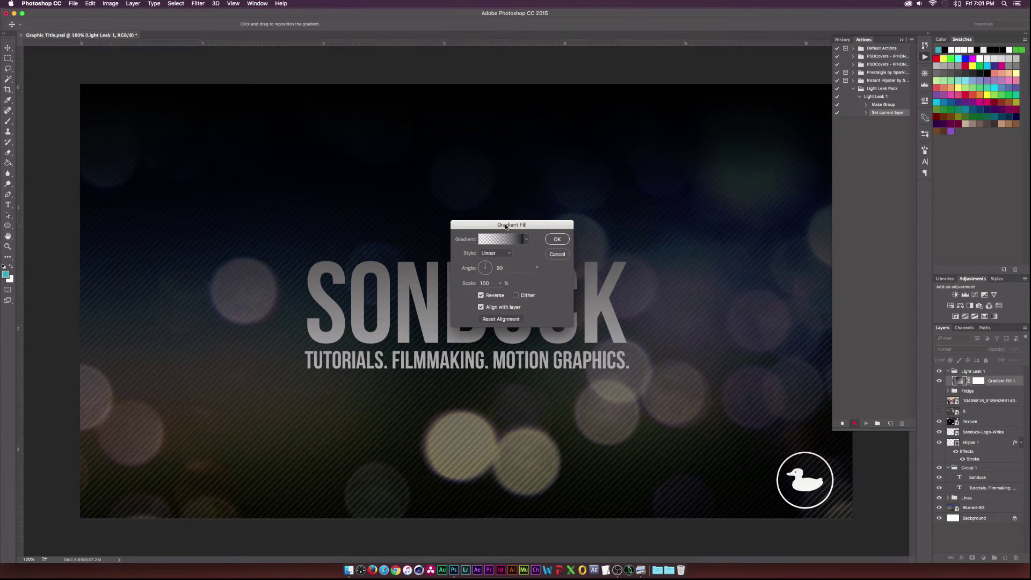
pyautogui.moveTo(511, 230); pyautogui.dragTo(346, 264)
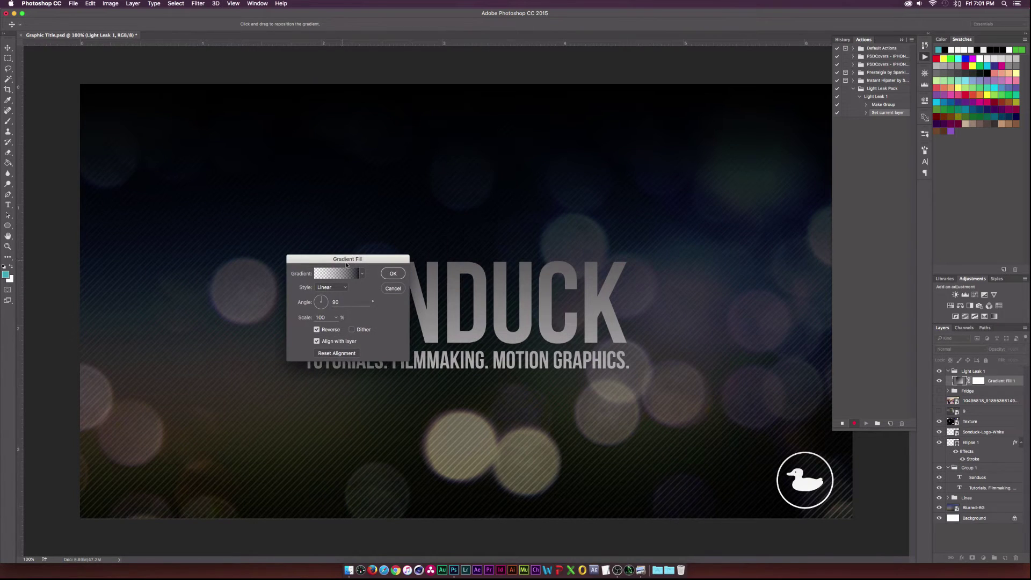
pyautogui.click(392, 273)
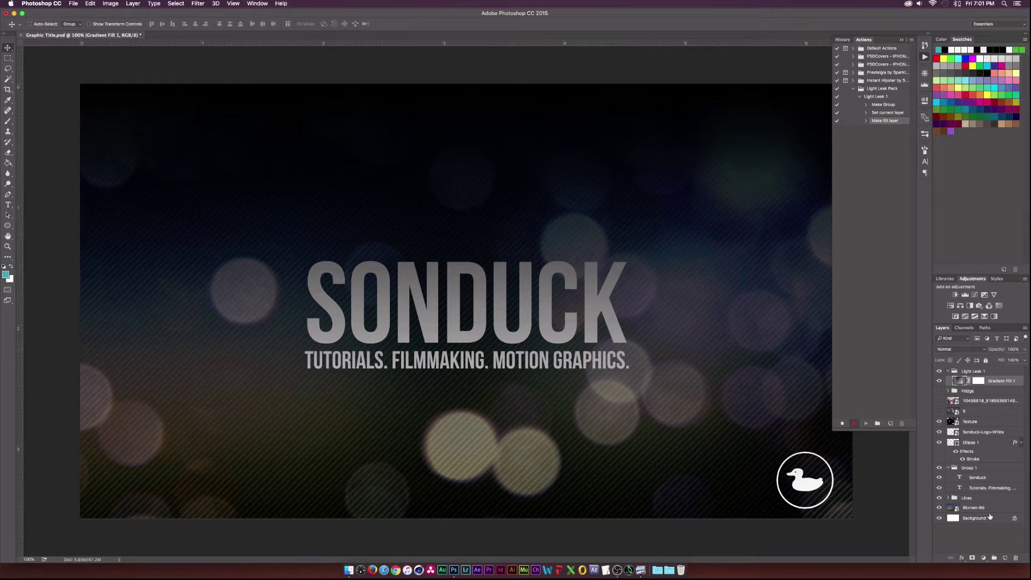
# - Add a second gradient fill layer and set its first colour stop to black
pyautogui.click(983, 557)
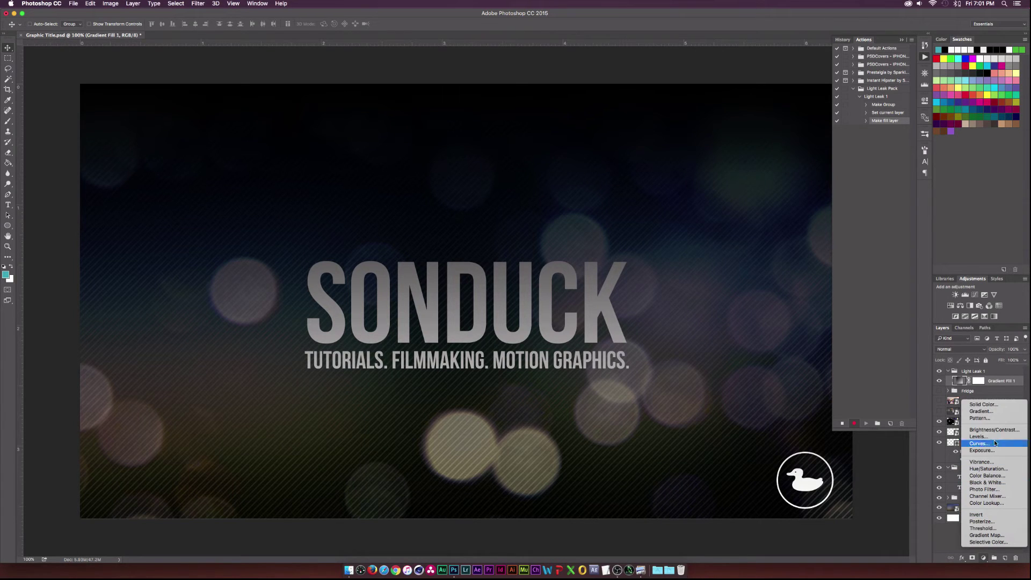
pyautogui.click(979, 411)
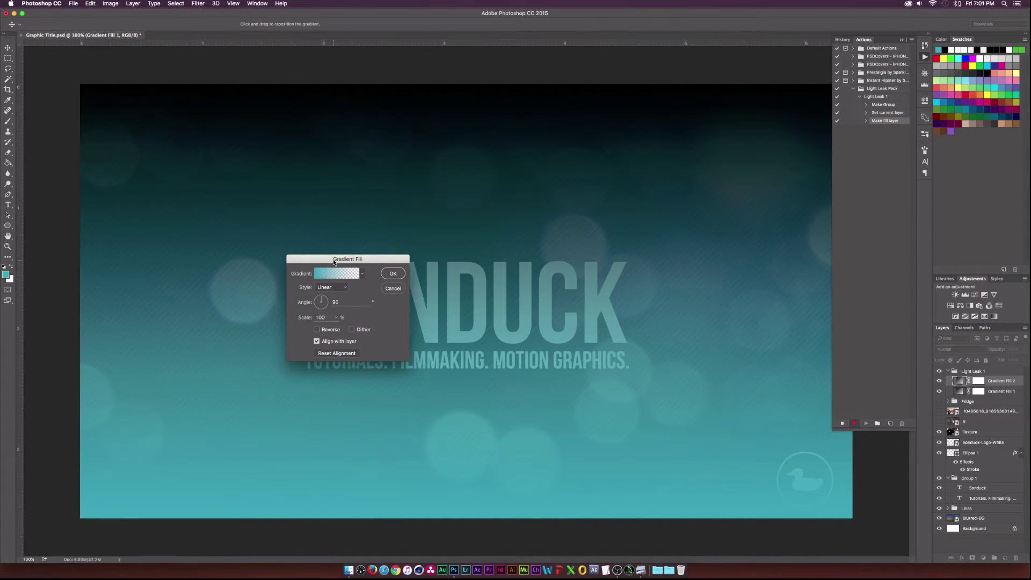
pyautogui.moveTo(332, 259); pyautogui.dragTo(321, 262)
pyautogui.click(314, 272)
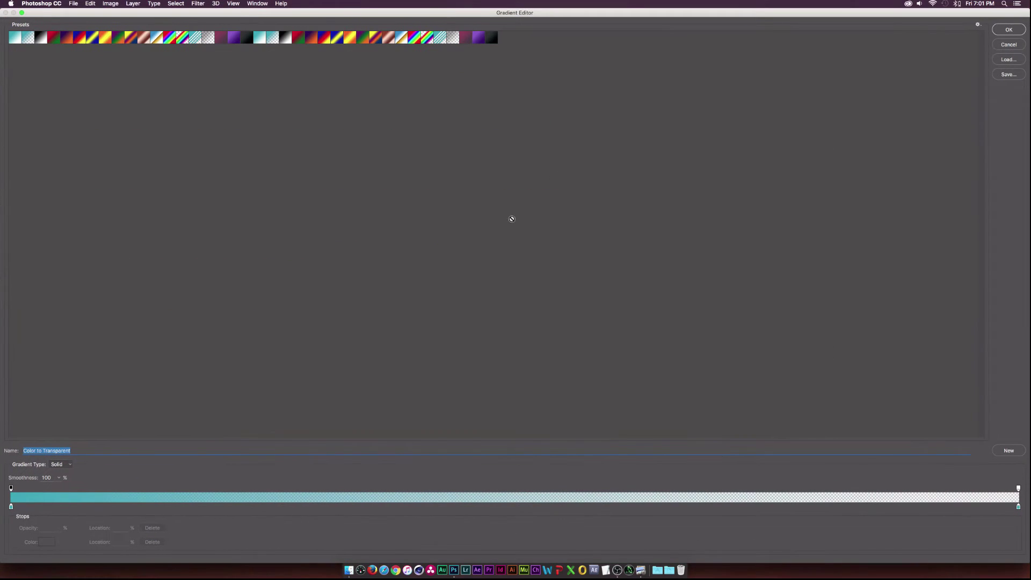
pyautogui.click(21, 12)
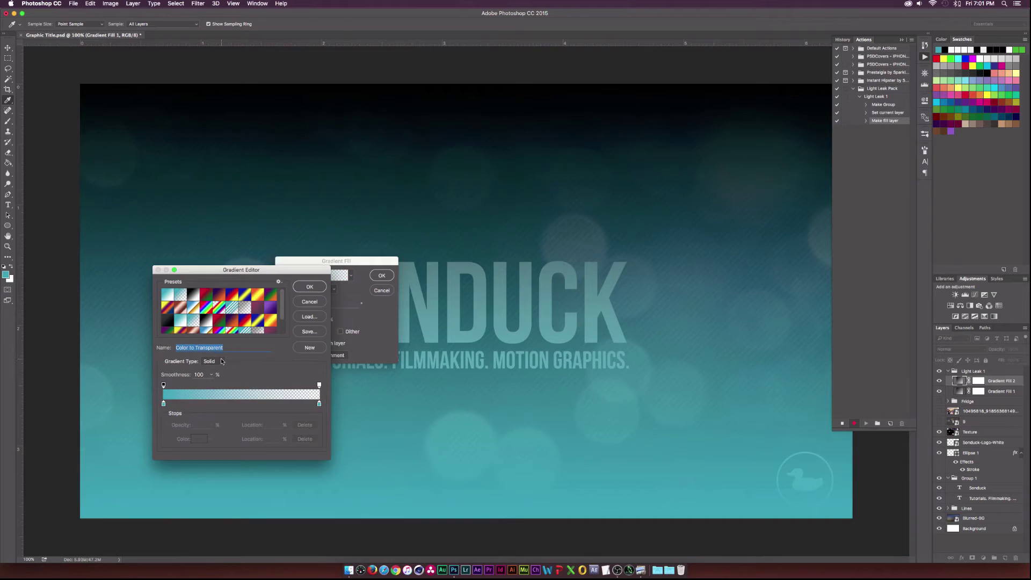
pyautogui.doubleClick(163, 404)
pyautogui.moveTo(264, 389); pyautogui.dragTo(198, 420)
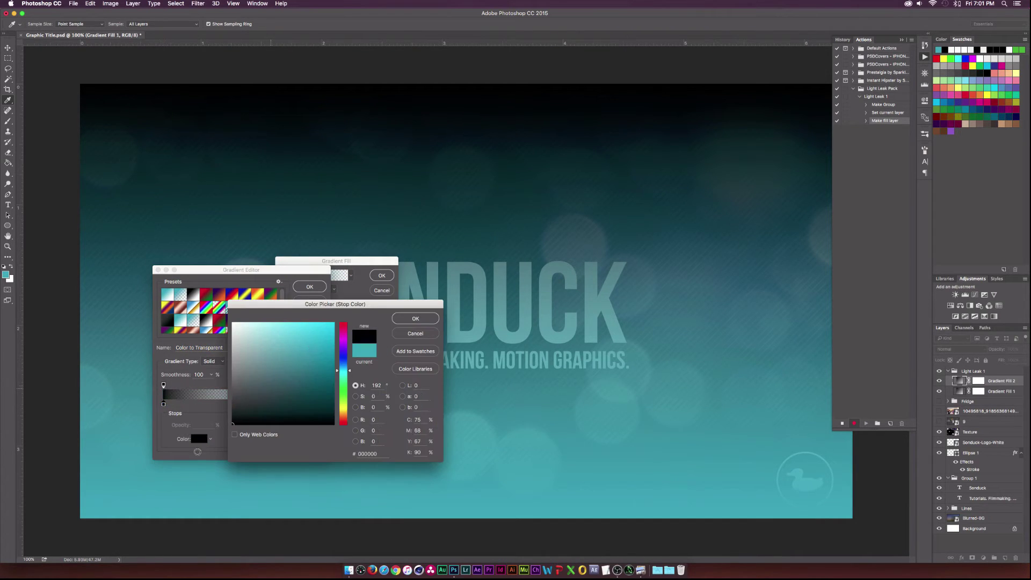
pyautogui.press('Return')
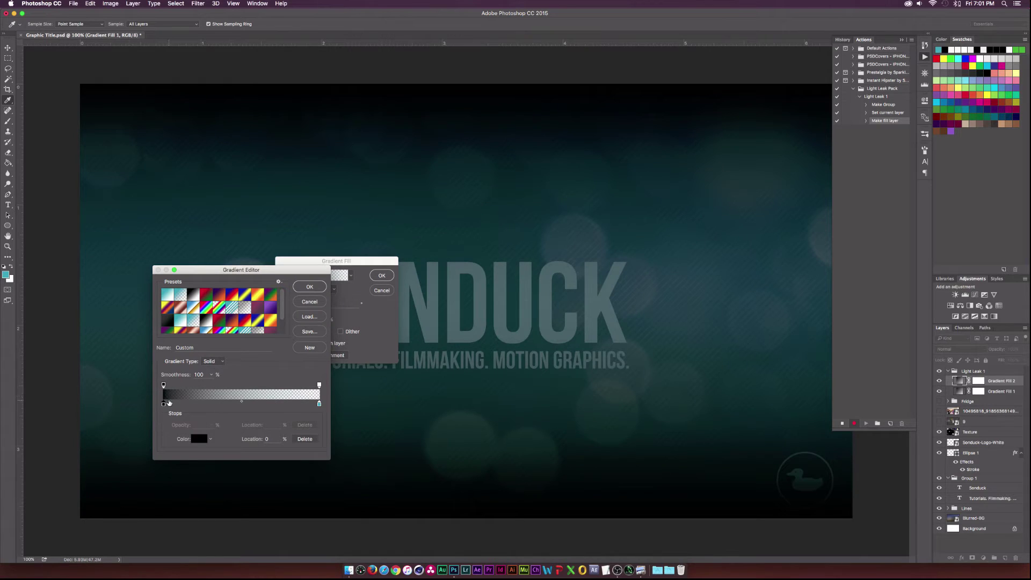
# - Add a pure red colour stop near the left end at 4%
pyautogui.click(170, 403)
pyautogui.click(198, 439)
pyautogui.click(343, 348)
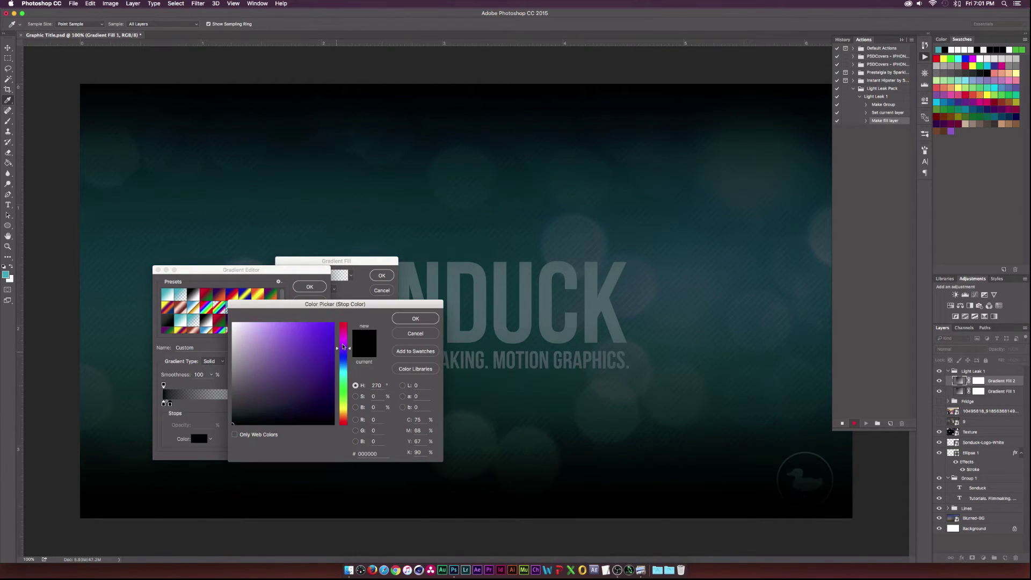
pyautogui.moveTo(343, 347)
pyautogui.mouseDown()
pyautogui.moveTo(343, 322)
pyautogui.moveTo(334, 323)
pyautogui.moveTo(387, 321)
pyautogui.mouseUp()
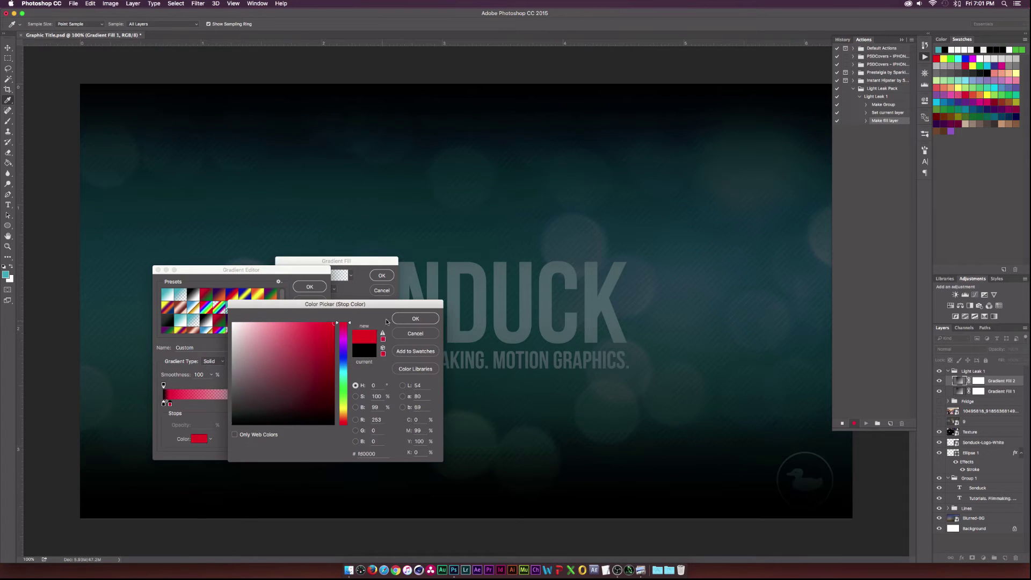
pyautogui.click(415, 318)
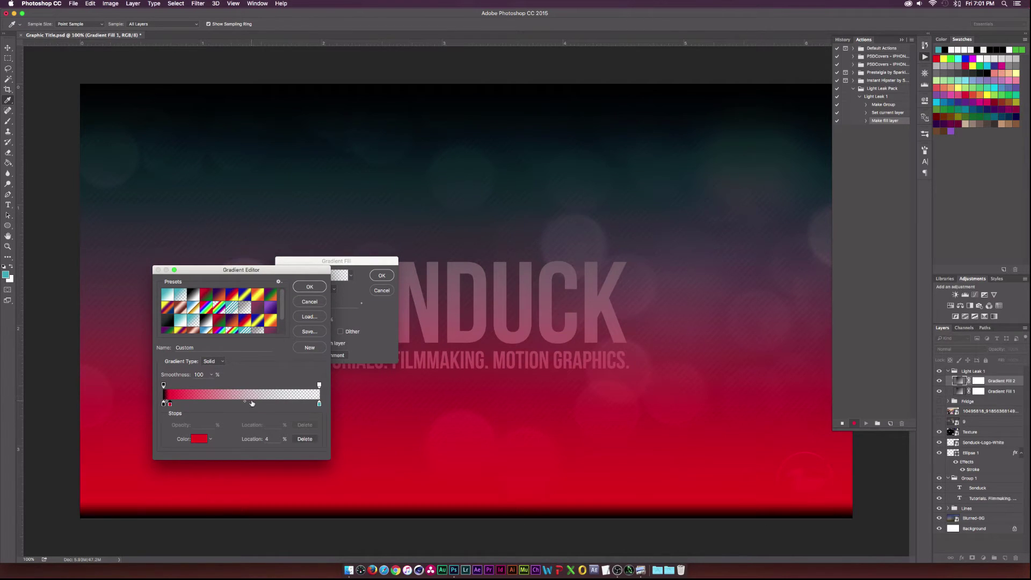
# - Add a bright magenta stop mid-gradient and re-set the 4% stop to pure red
pyautogui.click(251, 403)
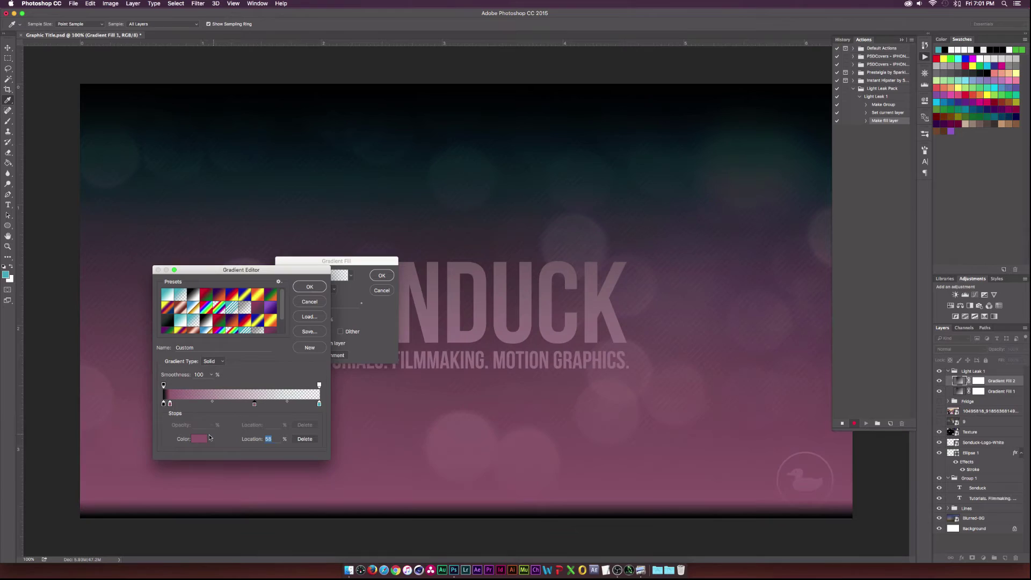
pyautogui.click(199, 438)
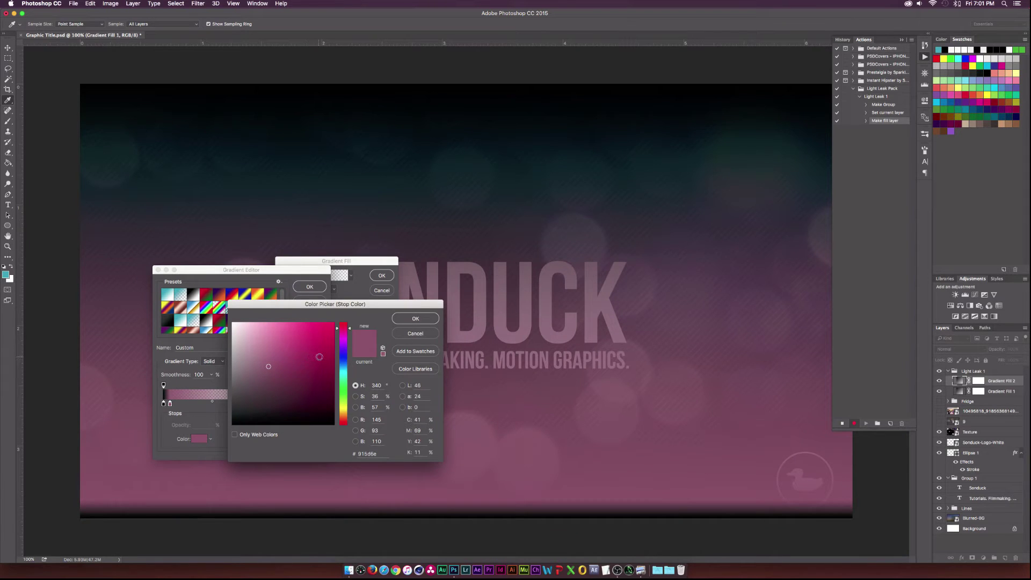
pyautogui.moveTo(343, 352); pyautogui.dragTo(345, 338)
pyautogui.click(283, 326)
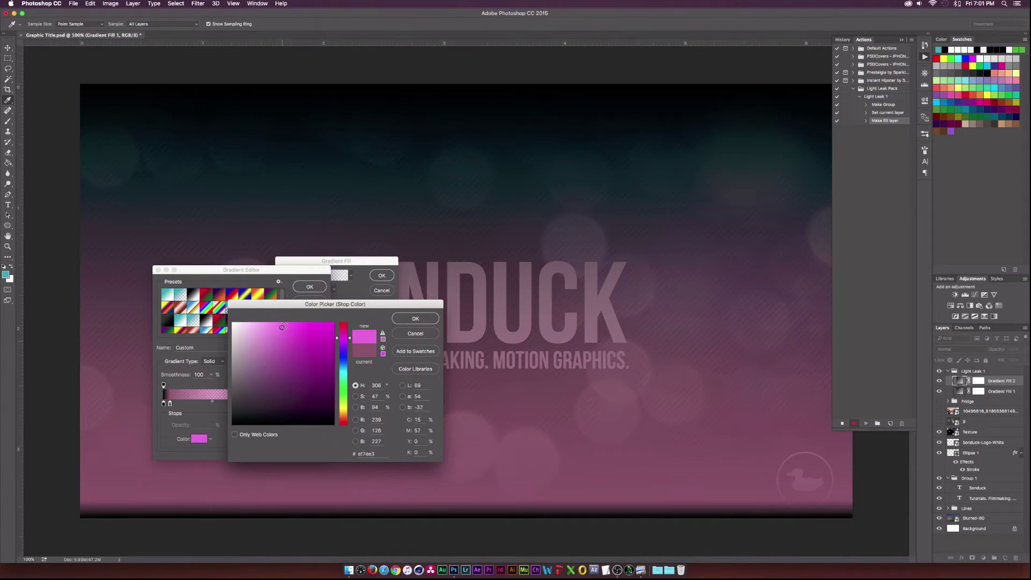
pyautogui.click(408, 319)
pyautogui.click(170, 403)
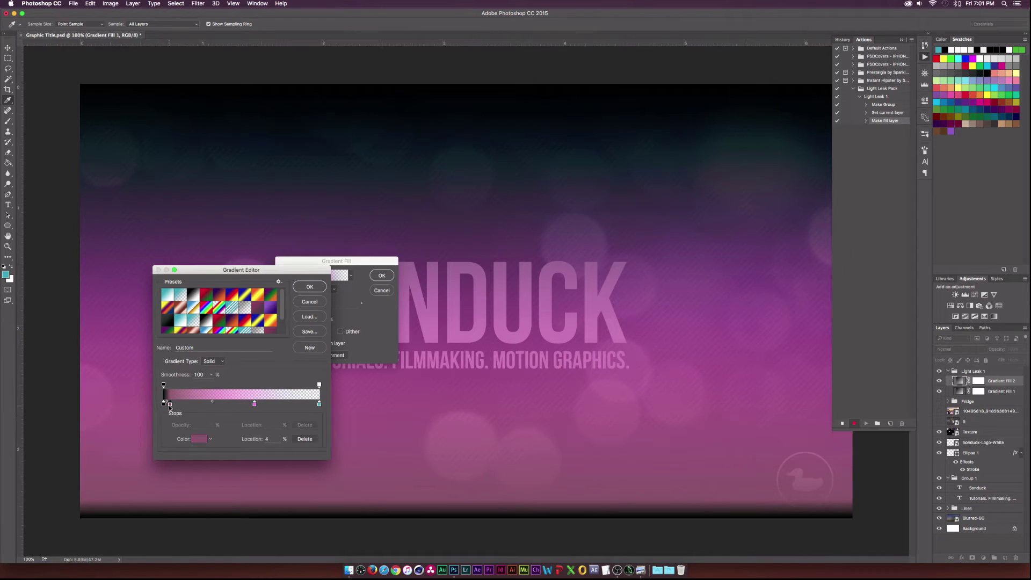
pyautogui.click(199, 438)
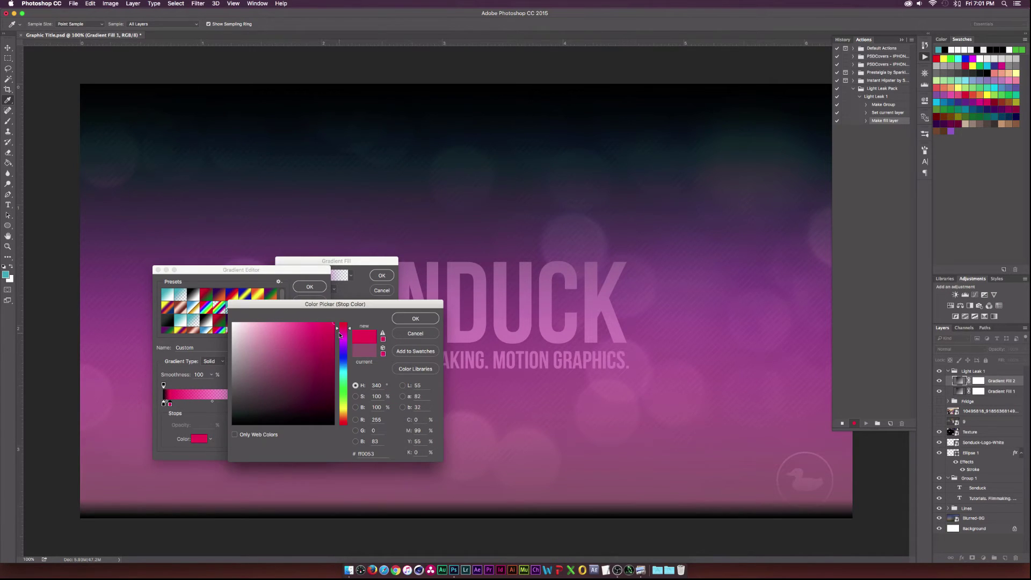
pyautogui.moveTo(339, 334); pyautogui.dragTo(345, 319)
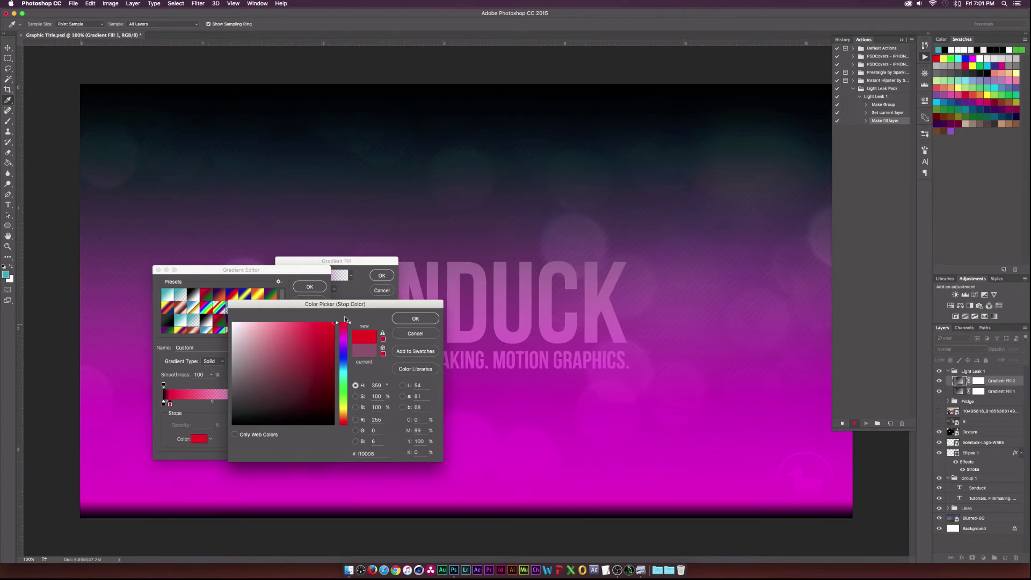
pyautogui.click(404, 319)
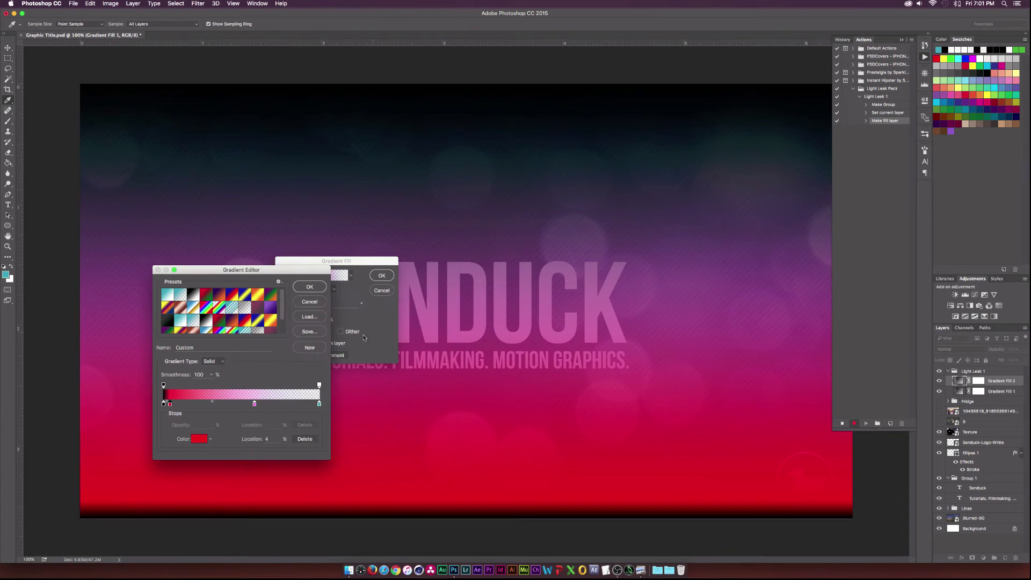
# - Add a light blue stop at 83% and make the right end stop pale pink
pyautogui.click(293, 403)
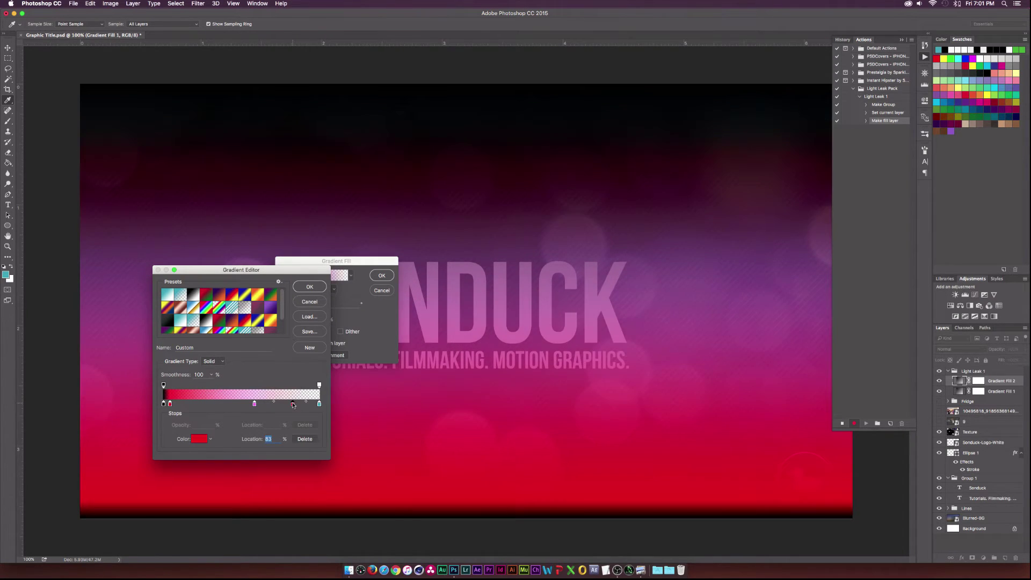
pyautogui.click(200, 439)
pyautogui.moveTo(340, 351); pyautogui.dragTo(339, 360)
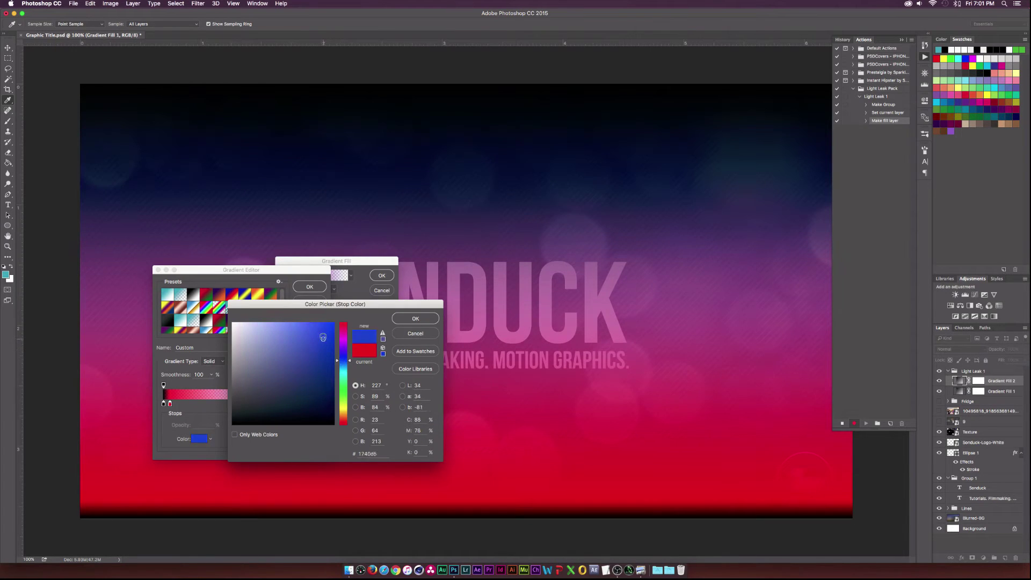
pyautogui.moveTo(322, 324); pyautogui.dragTo(294, 332)
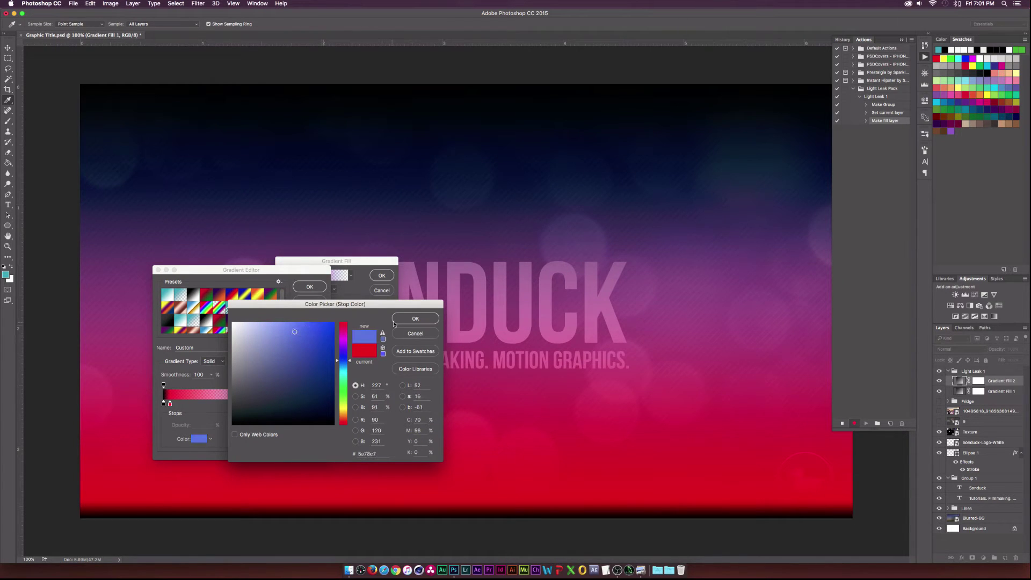
pyautogui.click(414, 319)
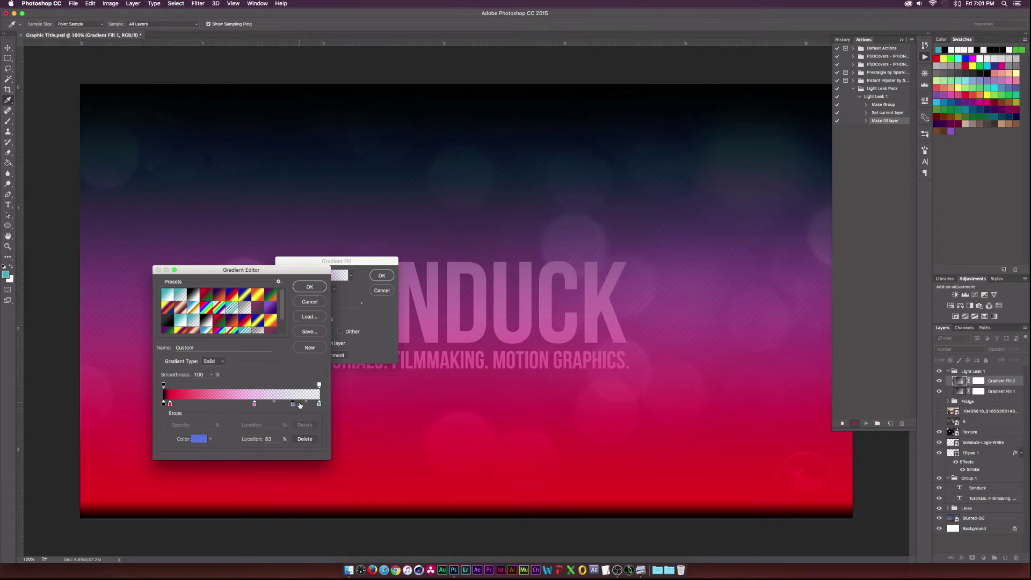
pyautogui.click(319, 404)
pyautogui.click(201, 439)
pyautogui.moveTo(346, 401); pyautogui.dragTo(343, 420)
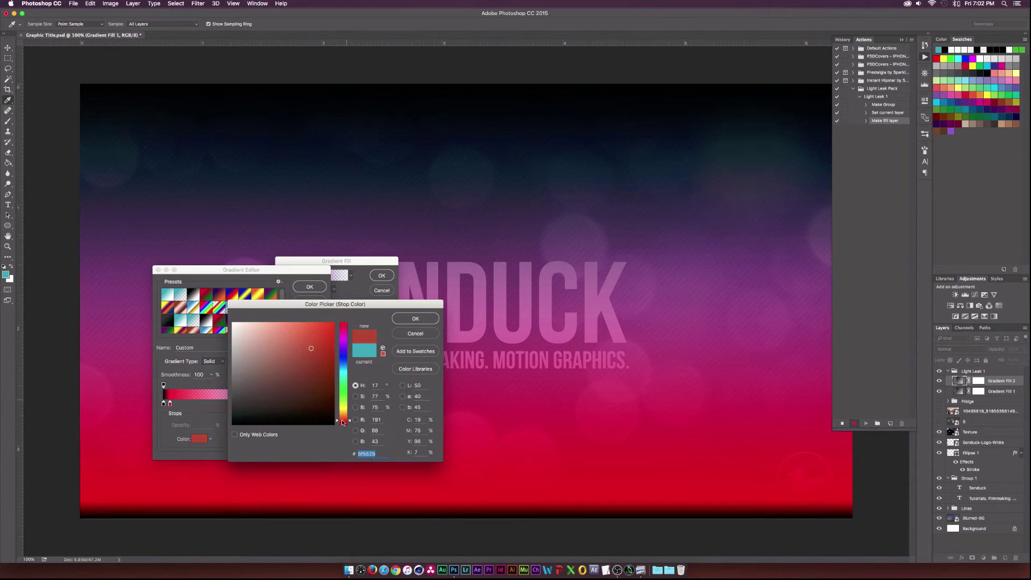
pyautogui.click(271, 323)
pyautogui.click(393, 318)
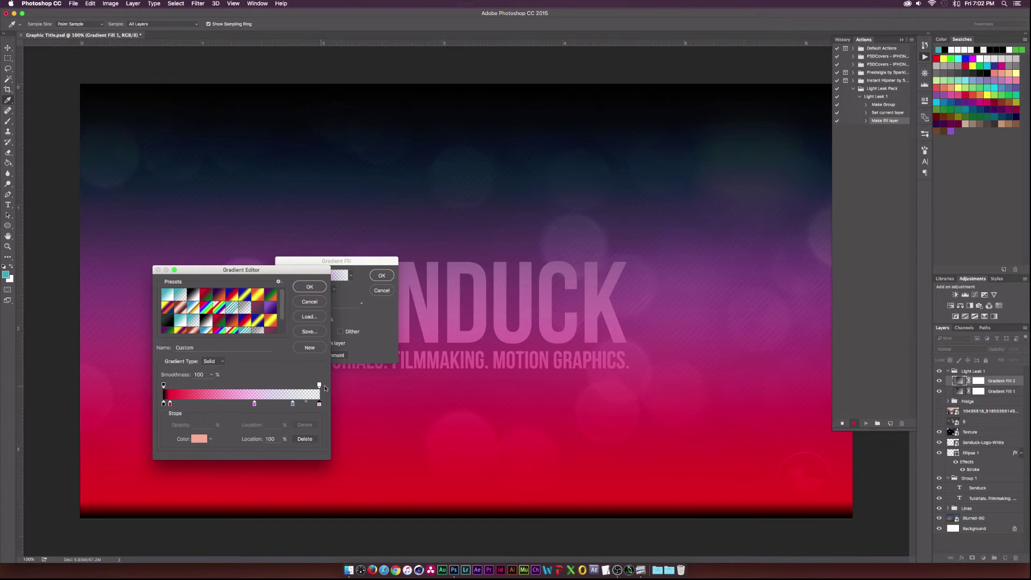
# - Add opacity stops at 8%, 17% (opacity 0) and 75% (opacity 80), right end at 100
pyautogui.click(171, 386)
pyautogui.moveTo(173, 386); pyautogui.dragTo(175, 386)
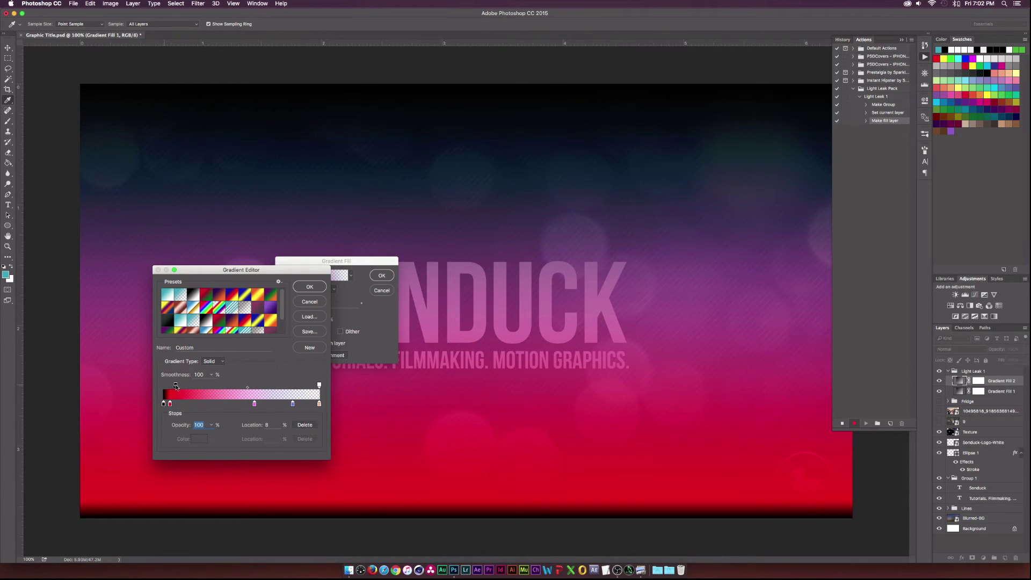
pyautogui.click(189, 385)
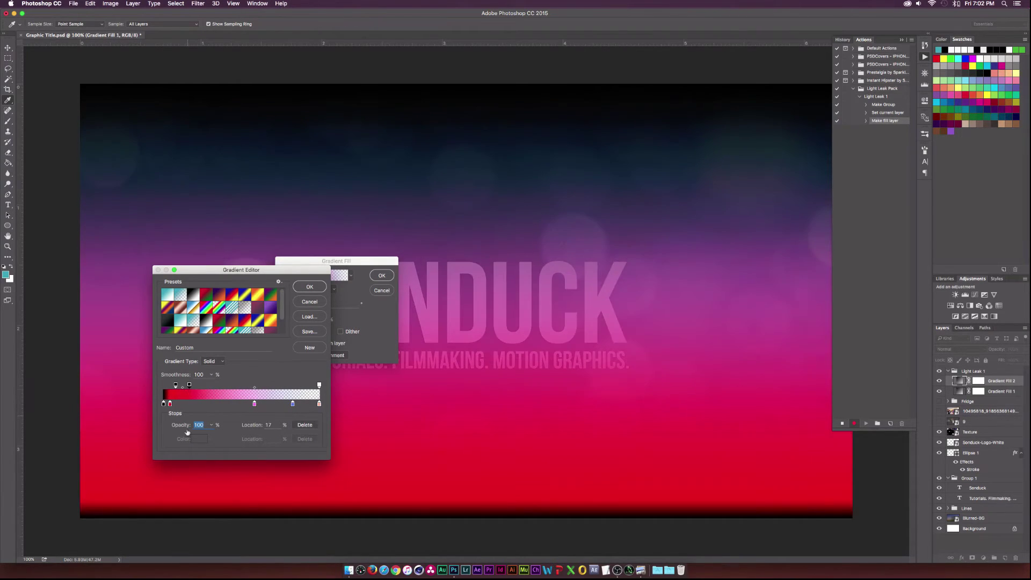
pyautogui.write('0')
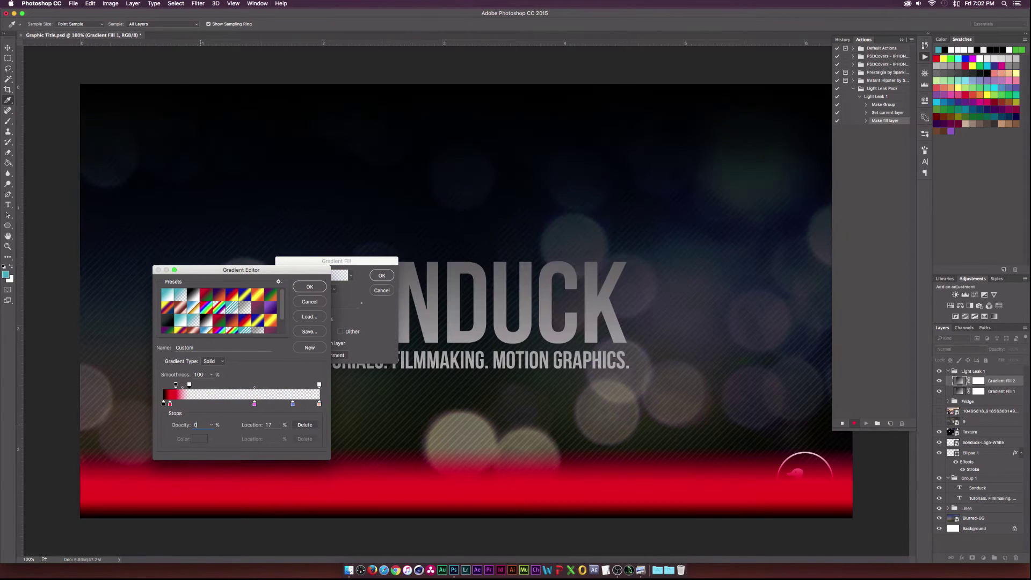
pyautogui.click(280, 385)
pyautogui.write('100')
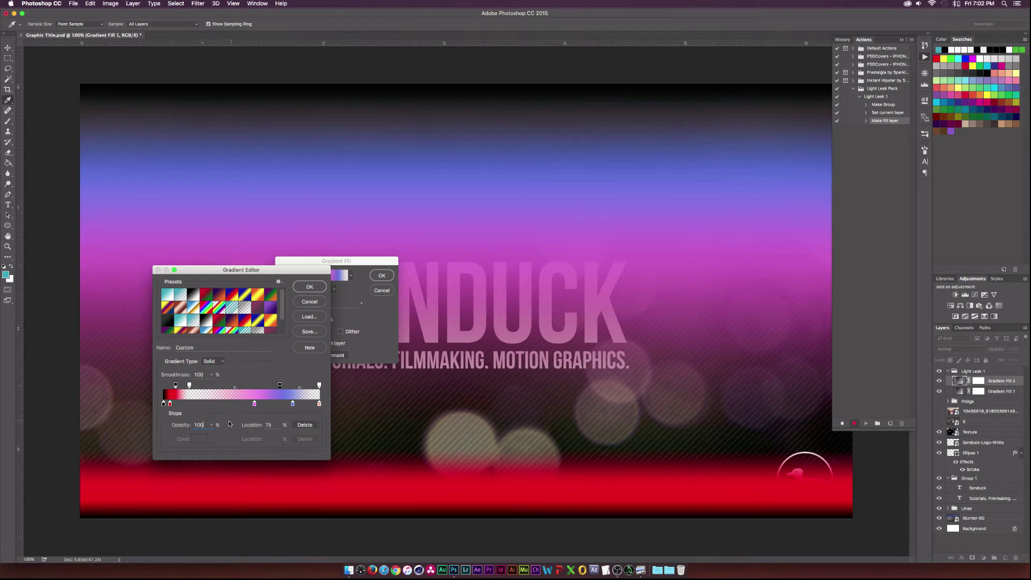
pyautogui.click(319, 385)
pyautogui.write('100')
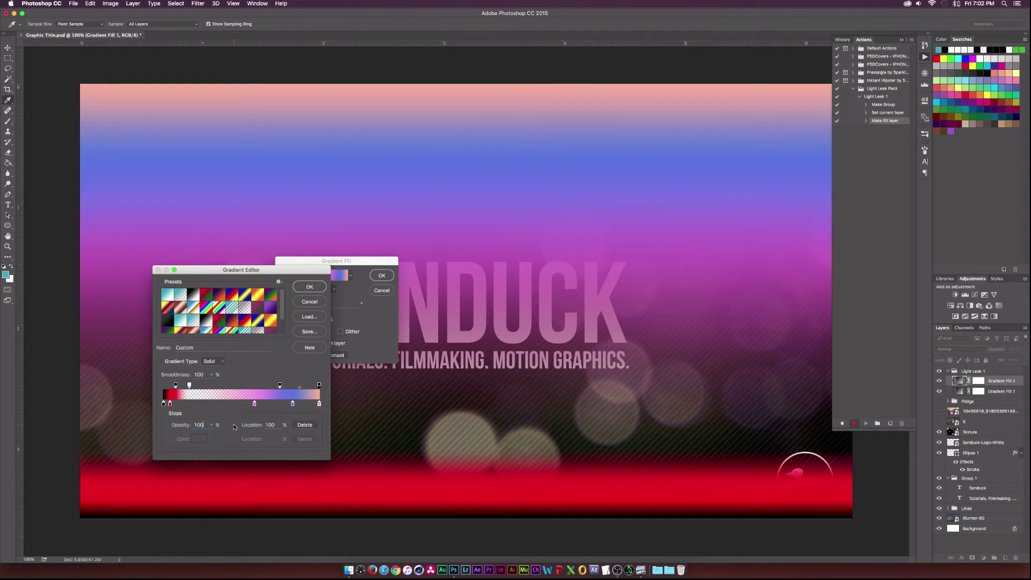
pyautogui.click(280, 385)
pyautogui.write('70')
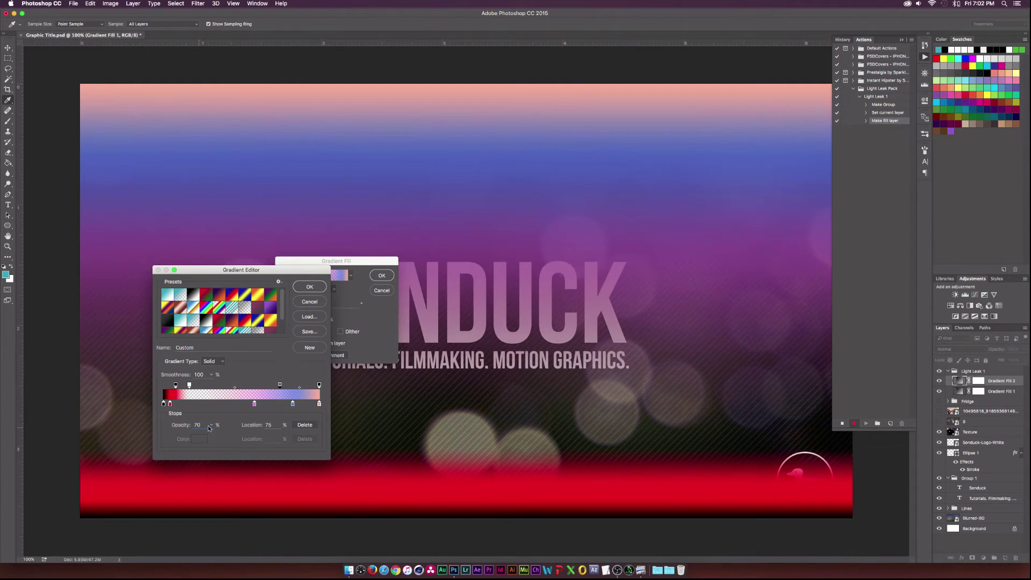
pyautogui.doubleClick(197, 424)
pyautogui.write('80')
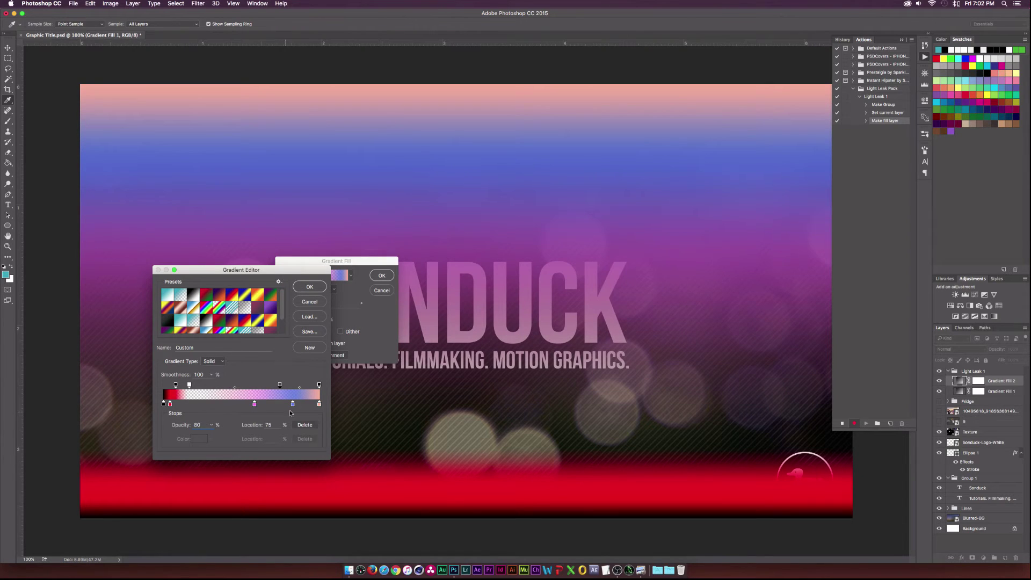
# - Move the peach stop to 95%, magenta to 51%, and set the 74% opacity stop to 90
pyautogui.moveTo(319, 403); pyautogui.dragTo(294, 403)
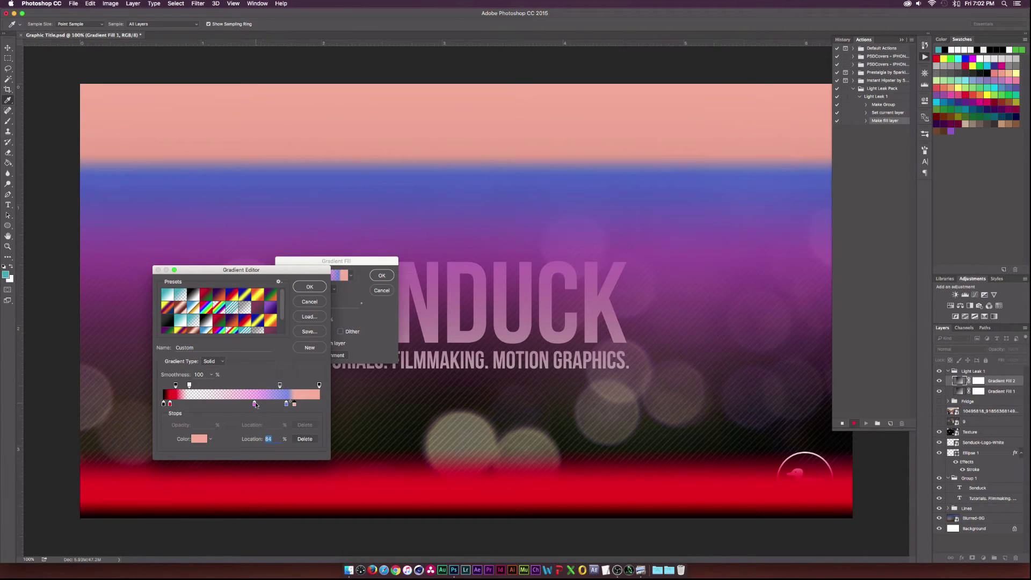
pyautogui.moveTo(254, 403); pyautogui.dragTo(244, 404)
pyautogui.click(280, 385)
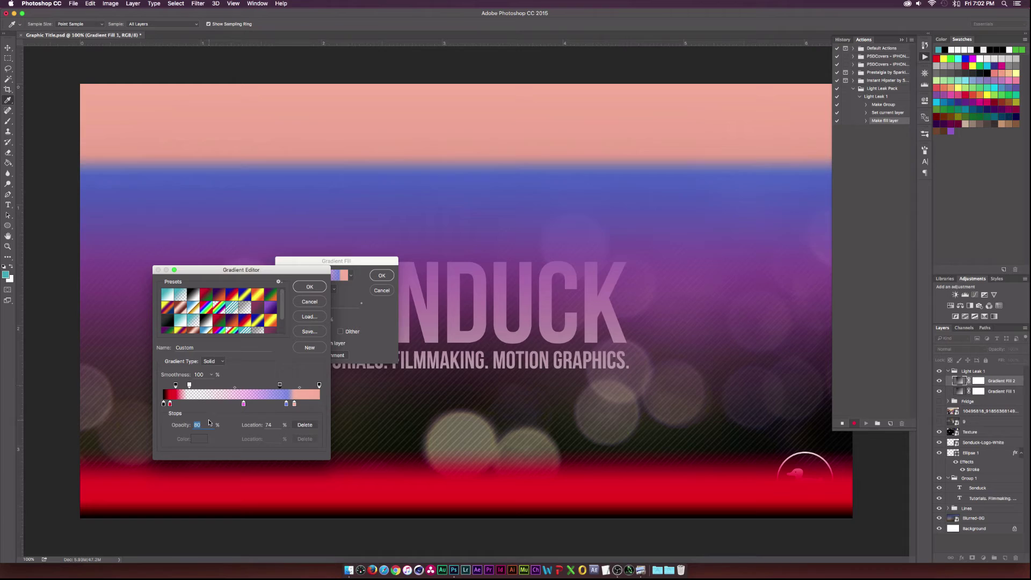
pyautogui.write('90')
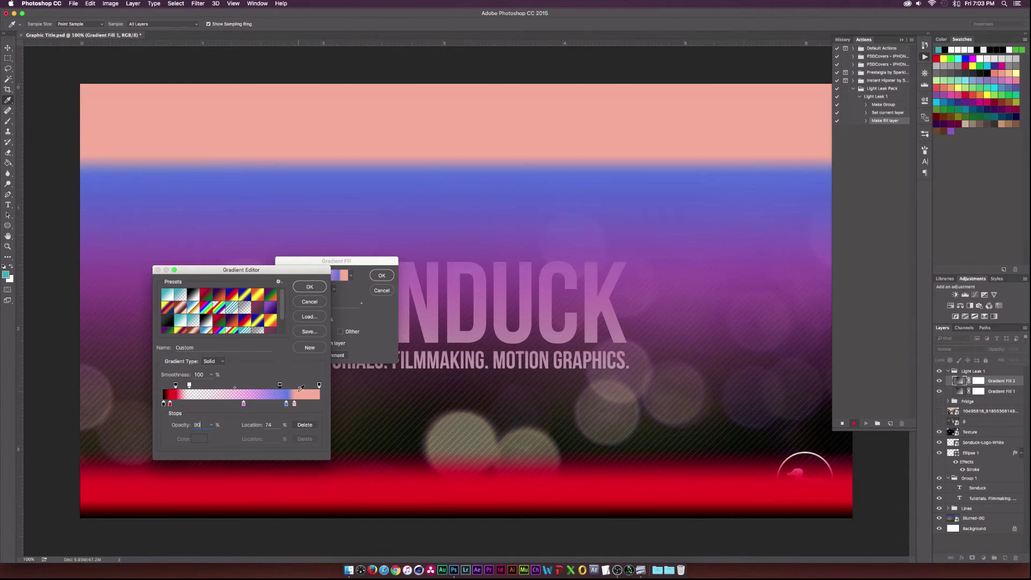
# - Accept the gradient and angle the fill horizontally, red on the left to peach on the right
pyautogui.click(307, 288)
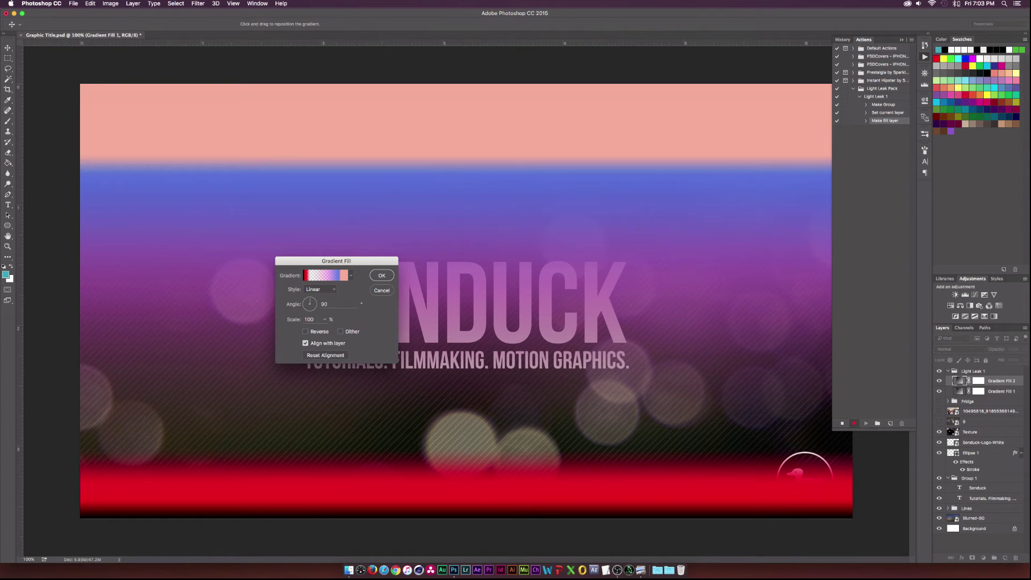
pyautogui.click(257, 213)
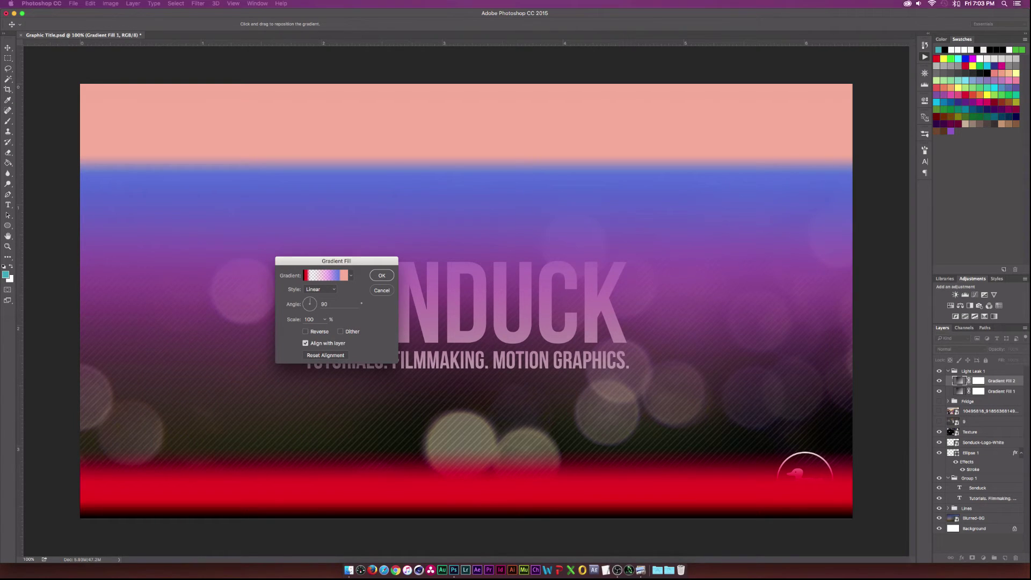
pyautogui.click(309, 304)
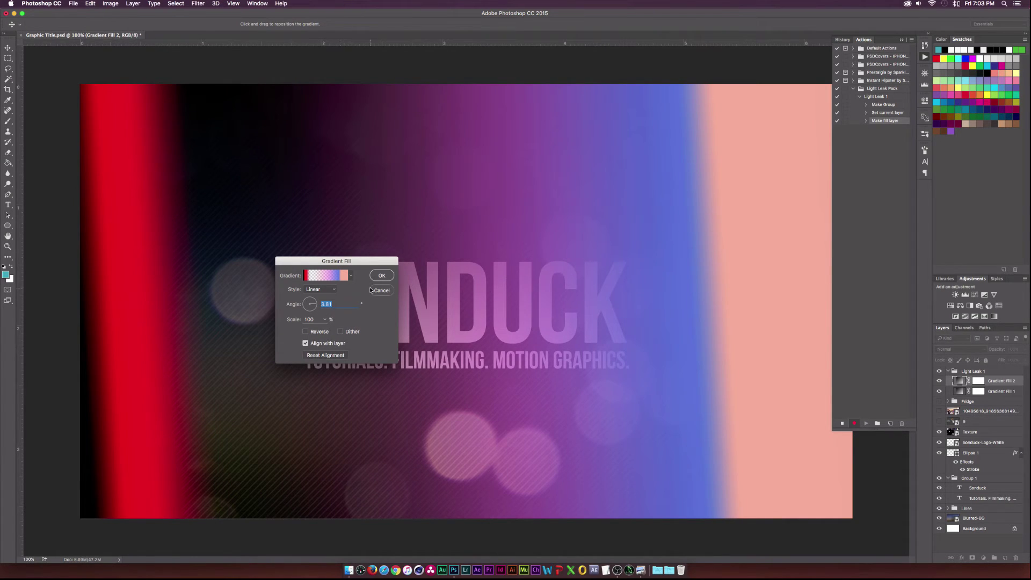
pyautogui.click(383, 276)
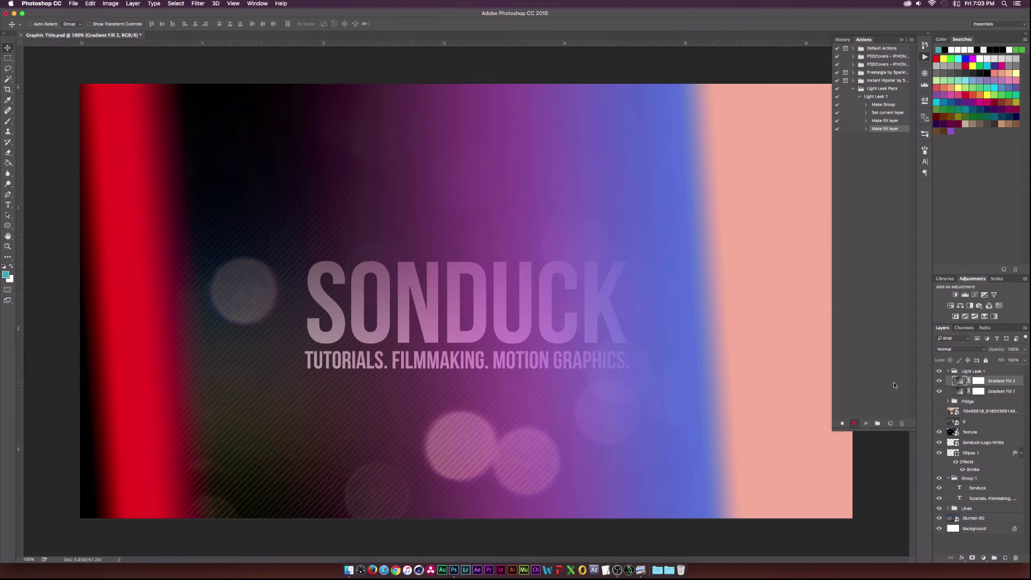
# - Clip Gradient Fill 2 to Gradient Fill 1 with Create Clipping Mask
pyautogui.rightClick(1000, 382)
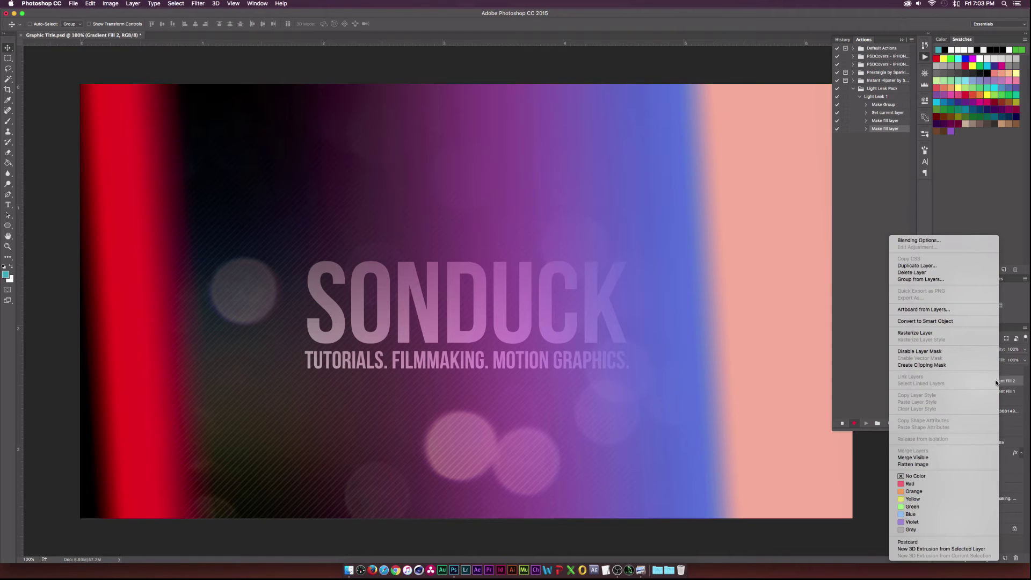
pyautogui.click(931, 364)
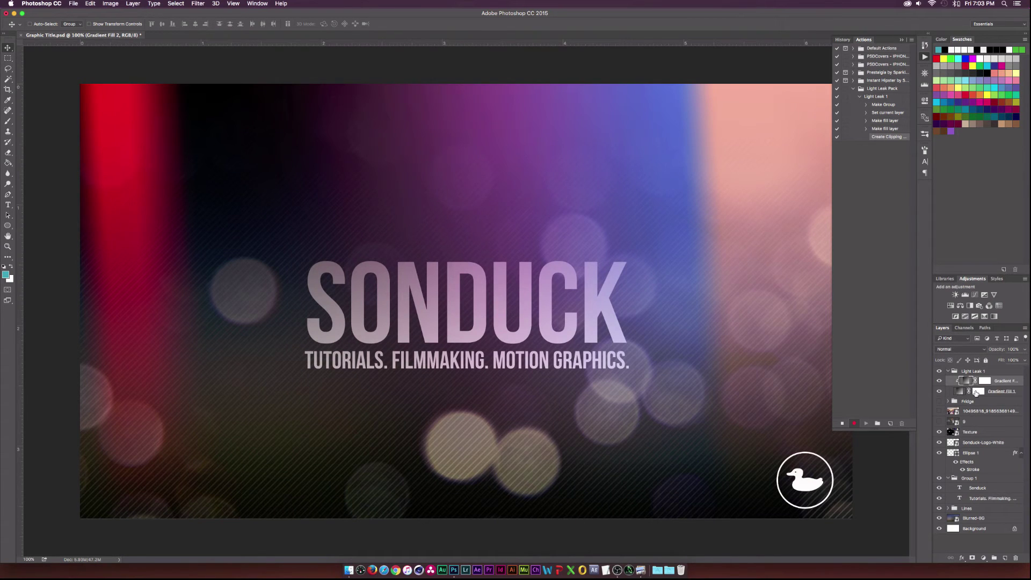
# - Set Gradient Fill 1's blend mode to Screen through its Blending Options
pyautogui.click(965, 393)
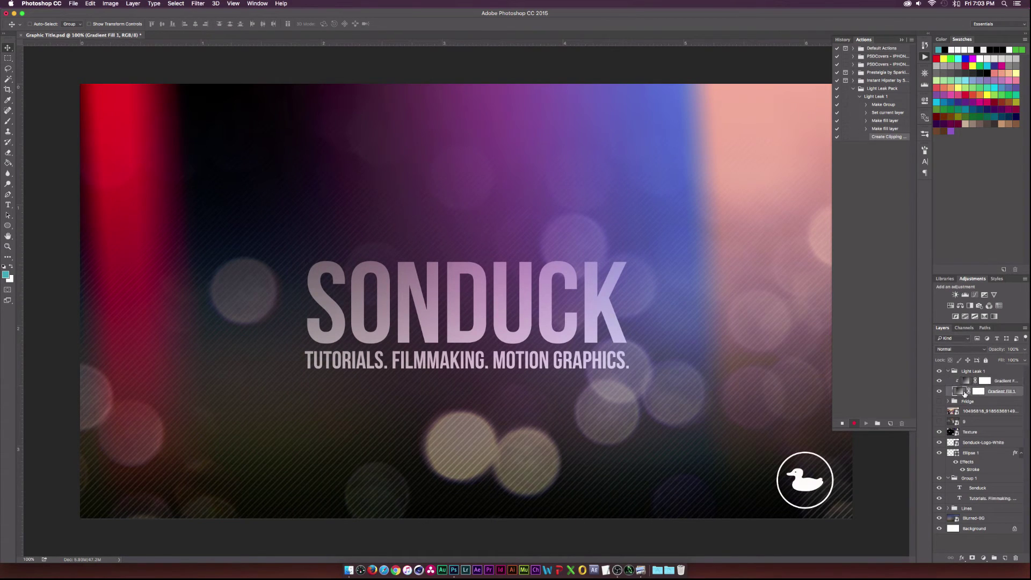
pyautogui.click(983, 351)
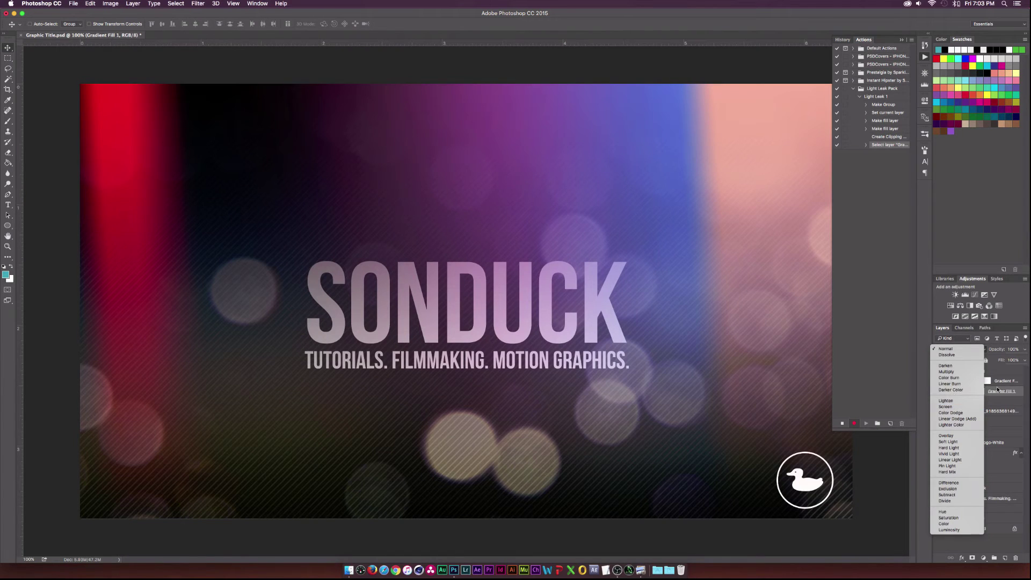
pyautogui.click(1022, 391)
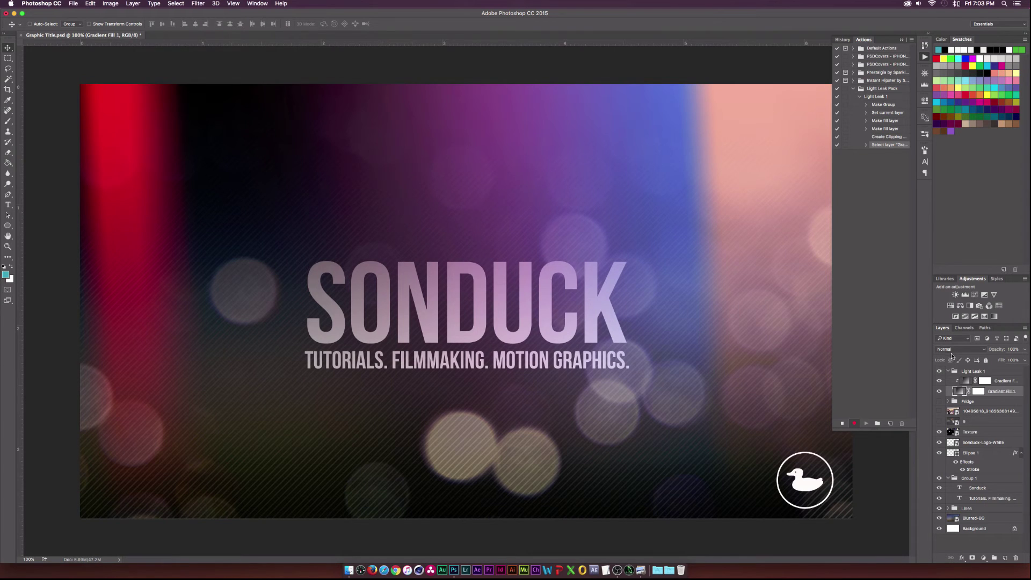
pyautogui.rightClick(959, 391)
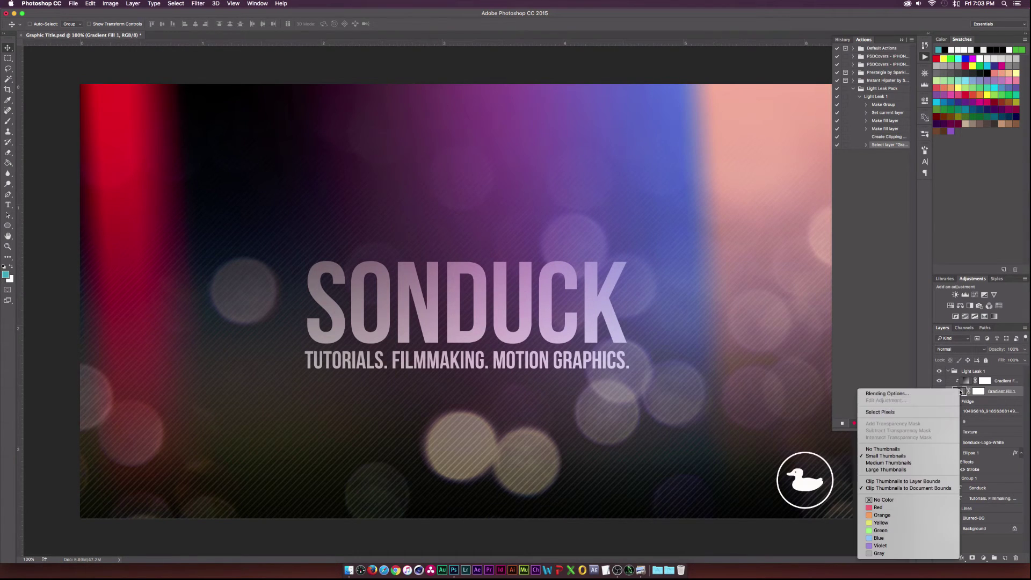
pyautogui.click(930, 395)
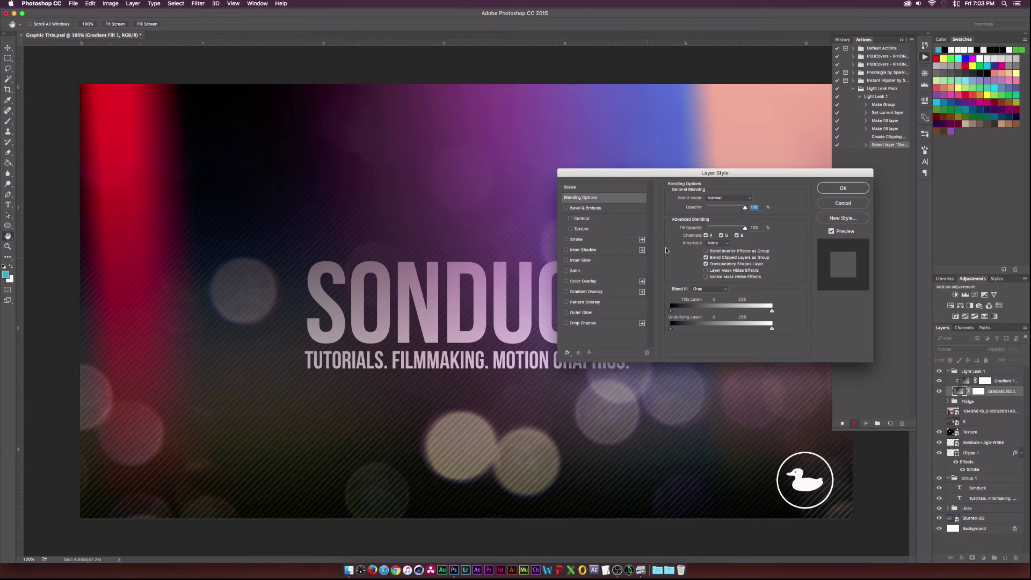
pyautogui.click(719, 198)
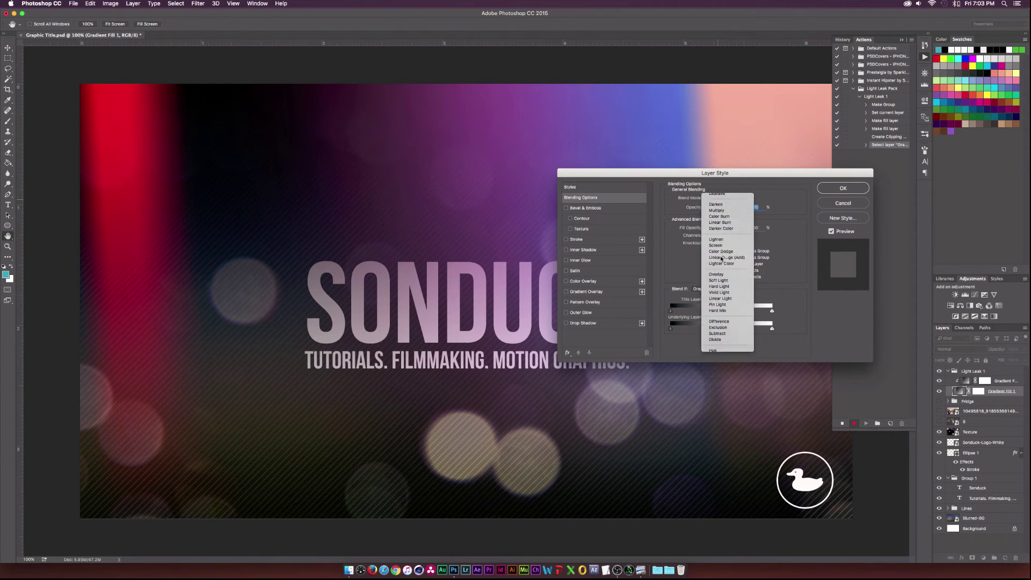
pyautogui.click(716, 245)
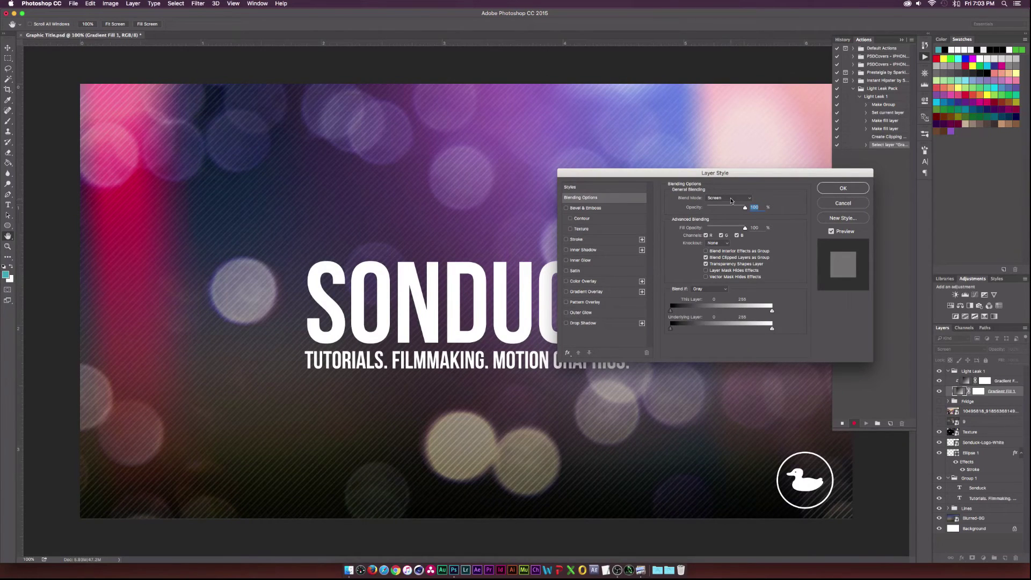
pyautogui.click(833, 189)
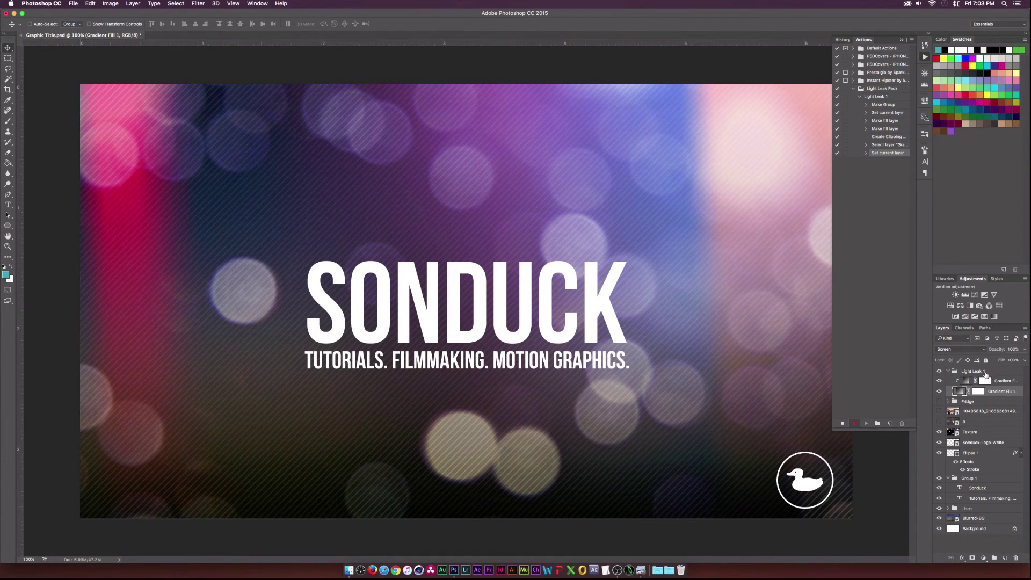
# - Add a Curves adjustment inside the Light Leak 1 group
pyautogui.click(976, 371)
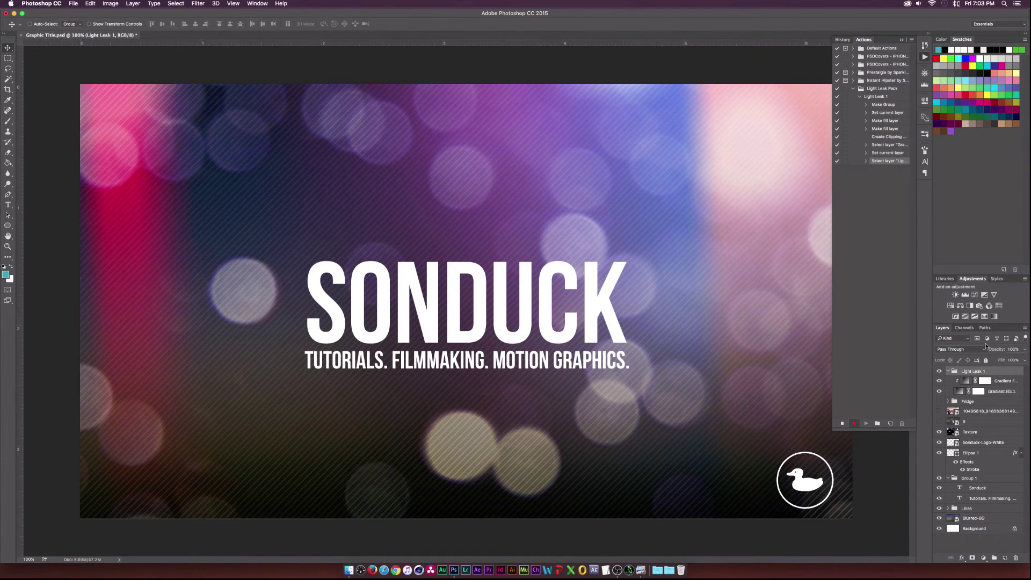
pyautogui.click(975, 296)
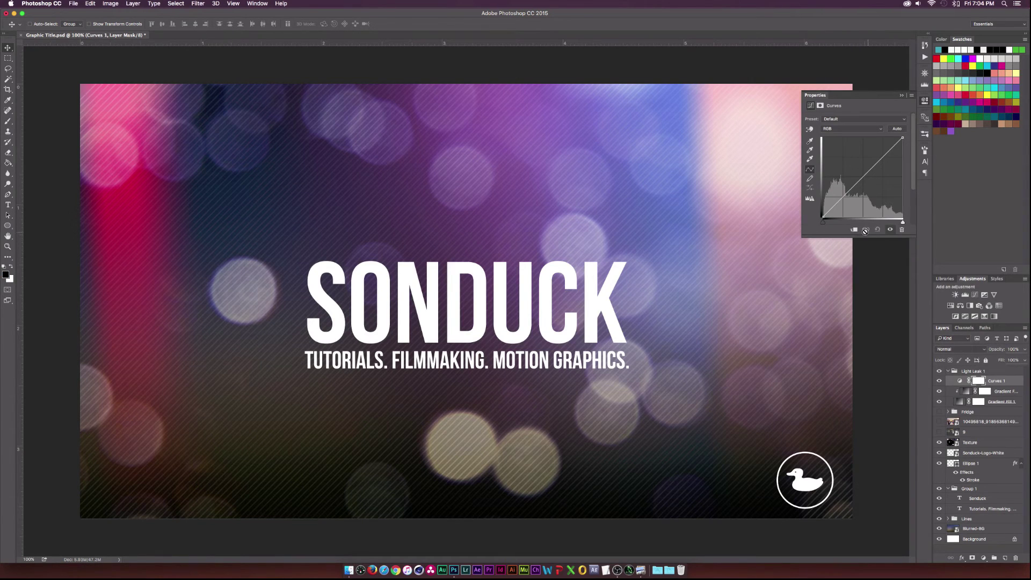
pyautogui.click(1029, 204)
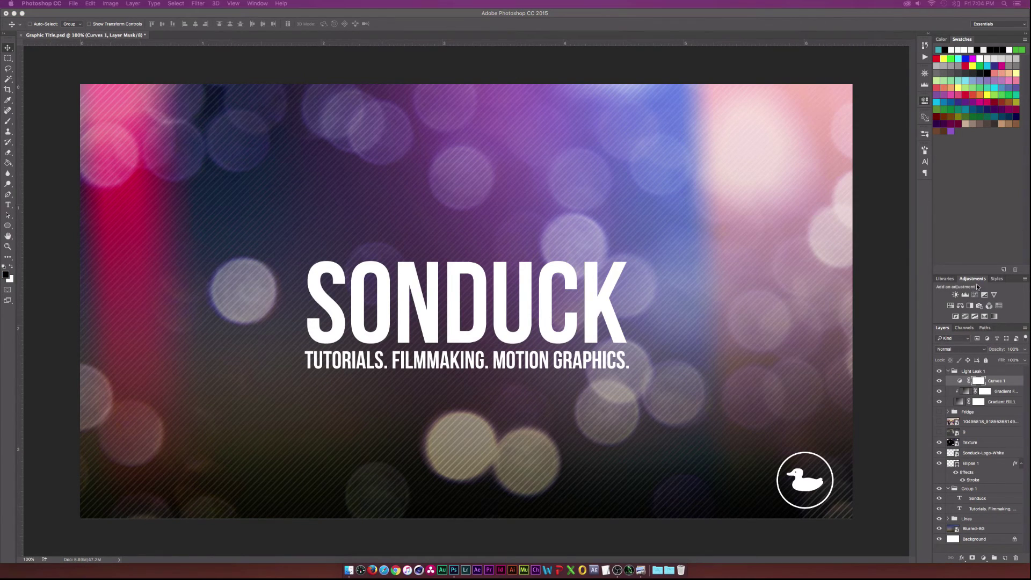
pyautogui.click(924, 100)
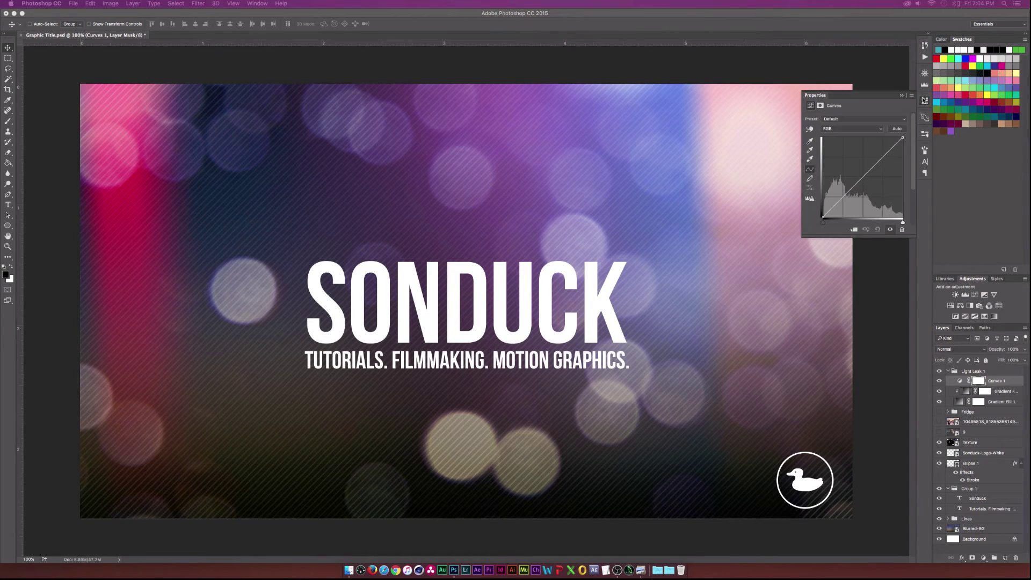
# - On the Red channel, lift the shadows, lower the midtones and raise the highlights
pyautogui.click(850, 129)
pyautogui.click(831, 130)
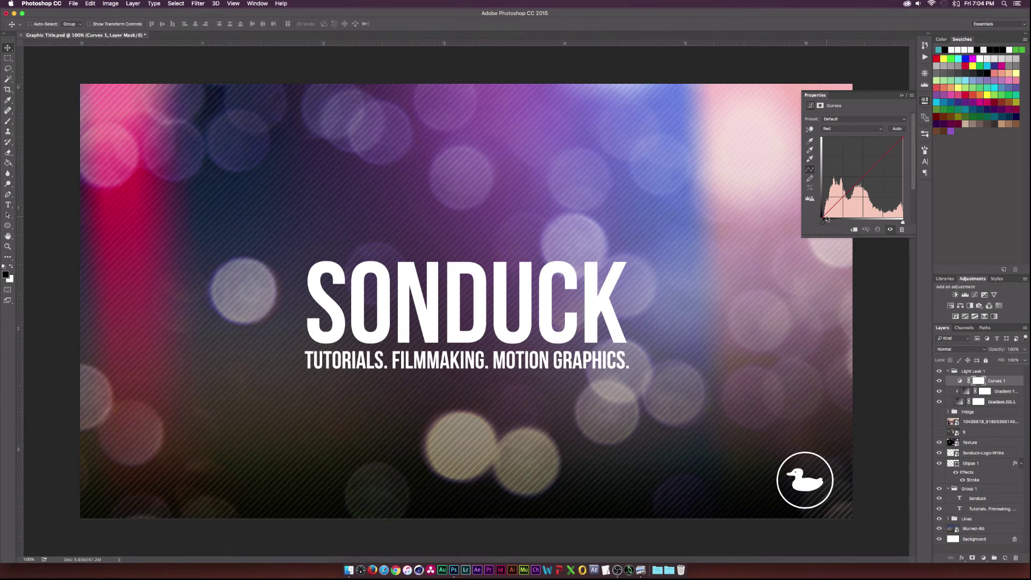
pyautogui.moveTo(826, 218); pyautogui.dragTo(822, 210)
pyautogui.moveTo(836, 198); pyautogui.dragTo(855, 191)
pyautogui.moveTo(886, 161)
pyautogui.mouseDown()
pyautogui.moveTo(901, 151)
pyautogui.moveTo(877, 174)
pyautogui.mouseUp()
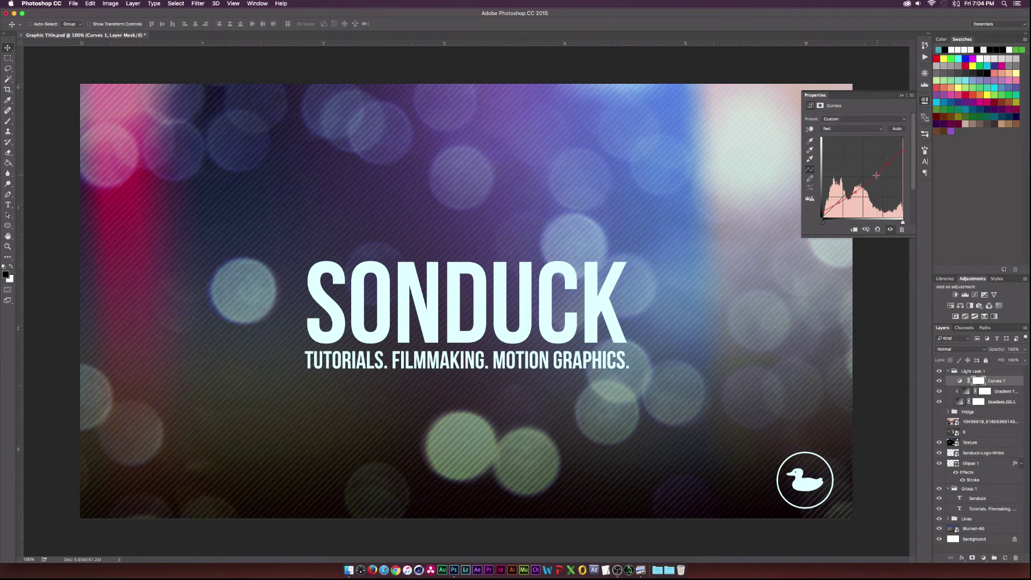
# - Reshape the Green curve, bending the lower tones and pulling down the highlights
pyautogui.click(846, 129)
pyautogui.click(846, 134)
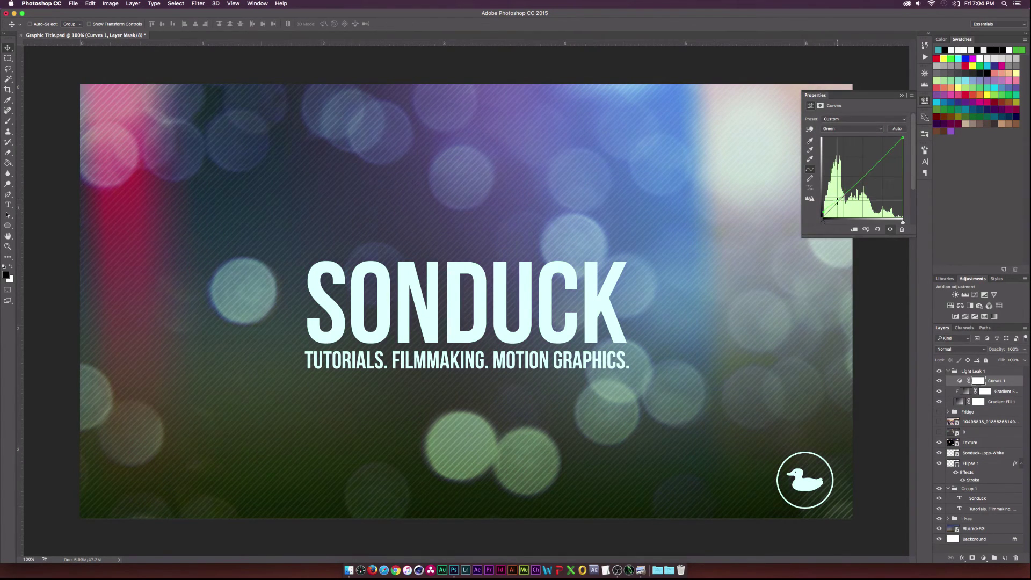
pyautogui.moveTo(837, 200); pyautogui.dragTo(836, 195)
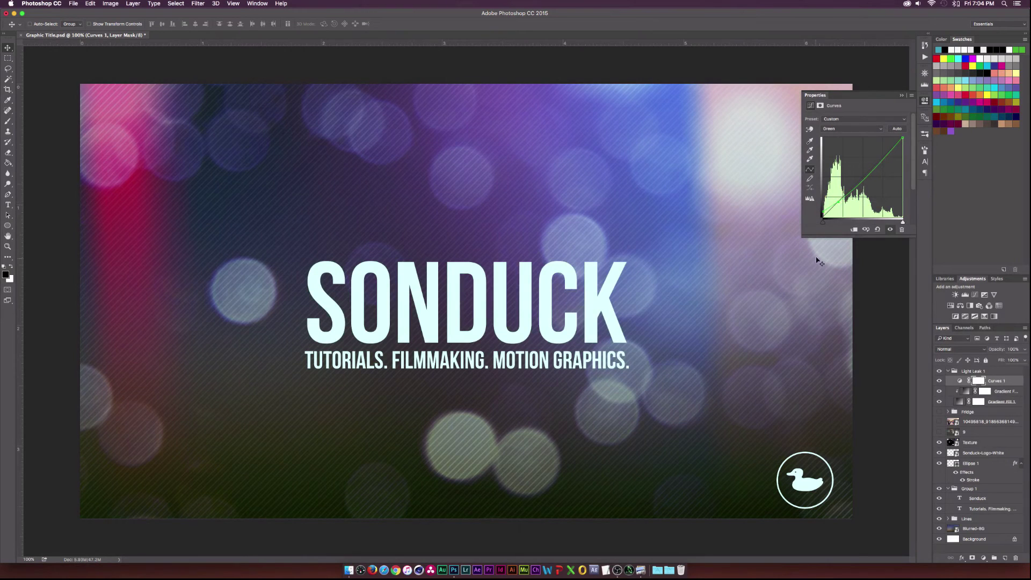
pyautogui.moveTo(902, 139); pyautogui.dragTo(884, 155)
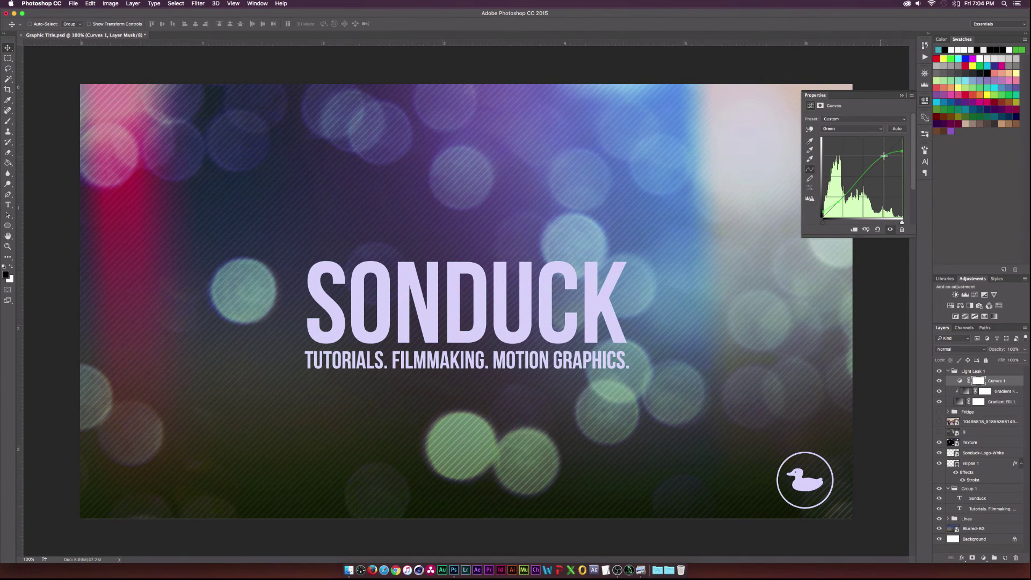
pyautogui.click(863, 177)
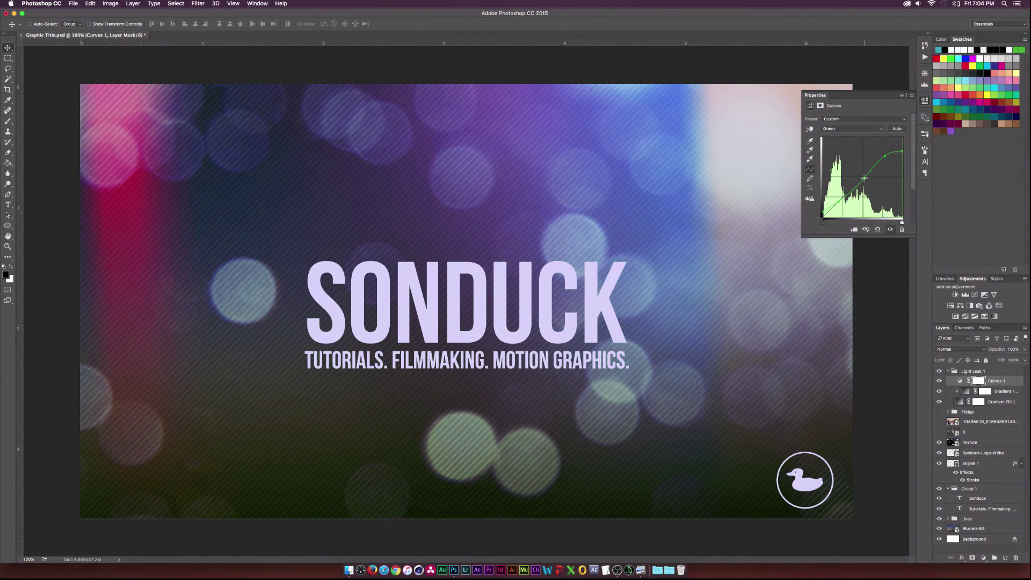
# - Lift the Blue channel's black point for a blue cast in the shadows
pyautogui.click(863, 129)
pyautogui.click(859, 140)
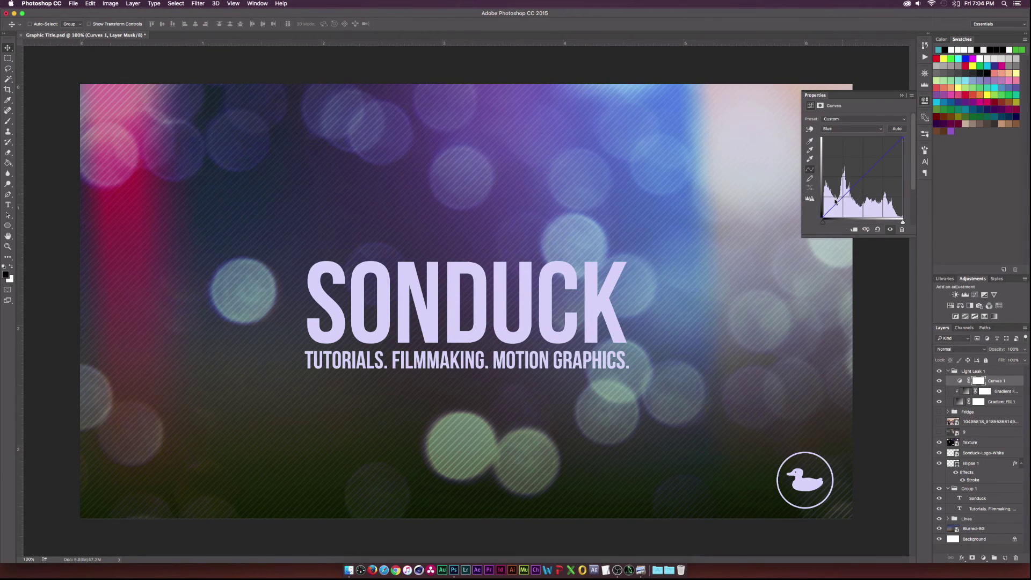
pyautogui.moveTo(823, 218); pyautogui.dragTo(902, 158)
# - Stop recording Light Leak 1, delete its group, and replay the action to rebuild it
pyautogui.click(924, 58)
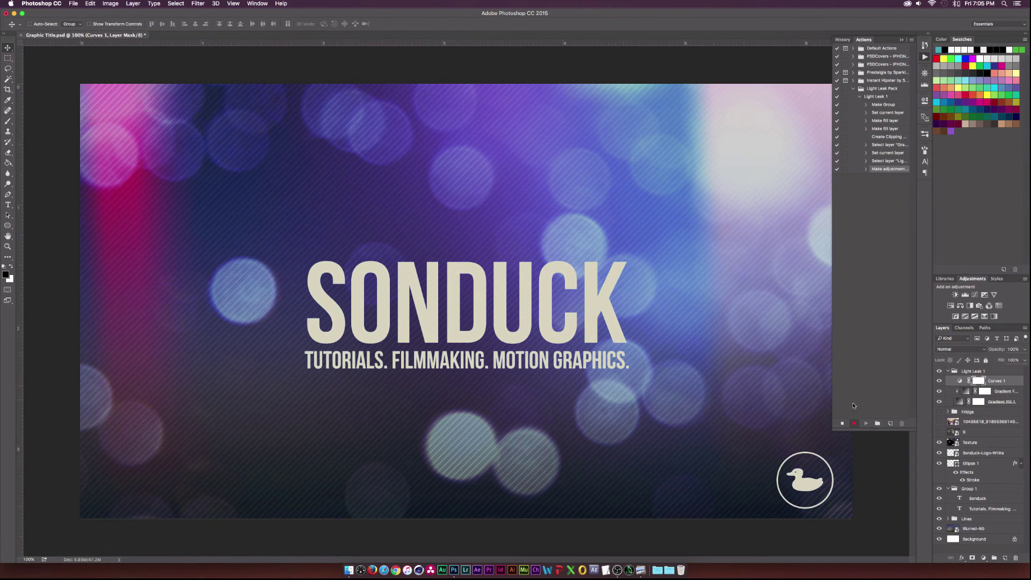
pyautogui.click(842, 424)
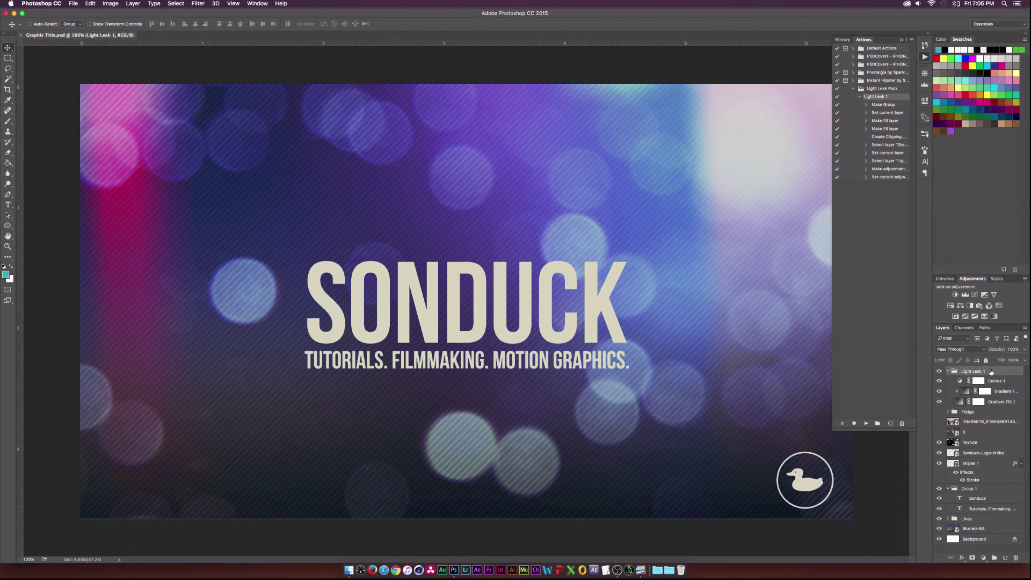
pyautogui.press('Delete')
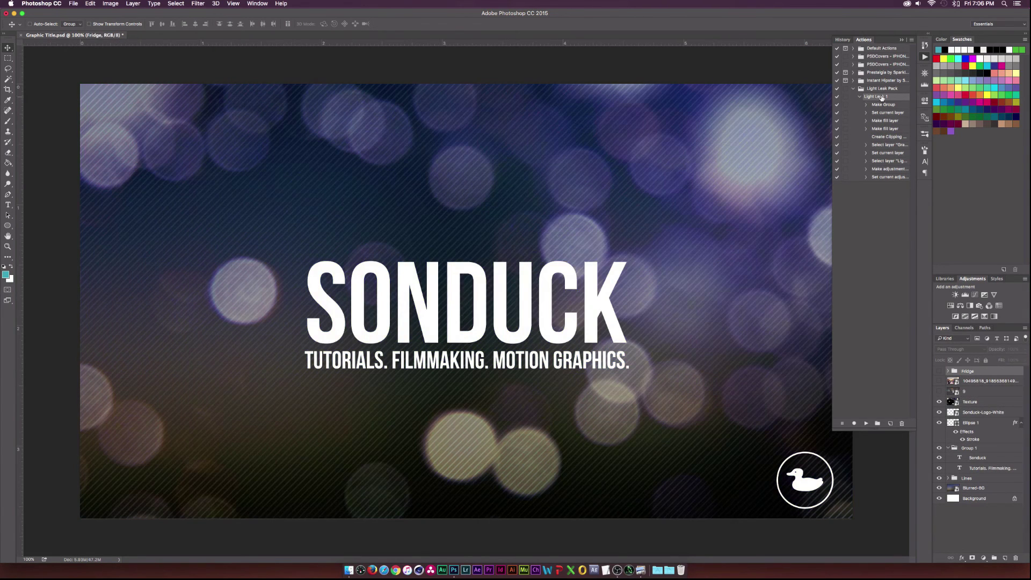
pyautogui.click(866, 423)
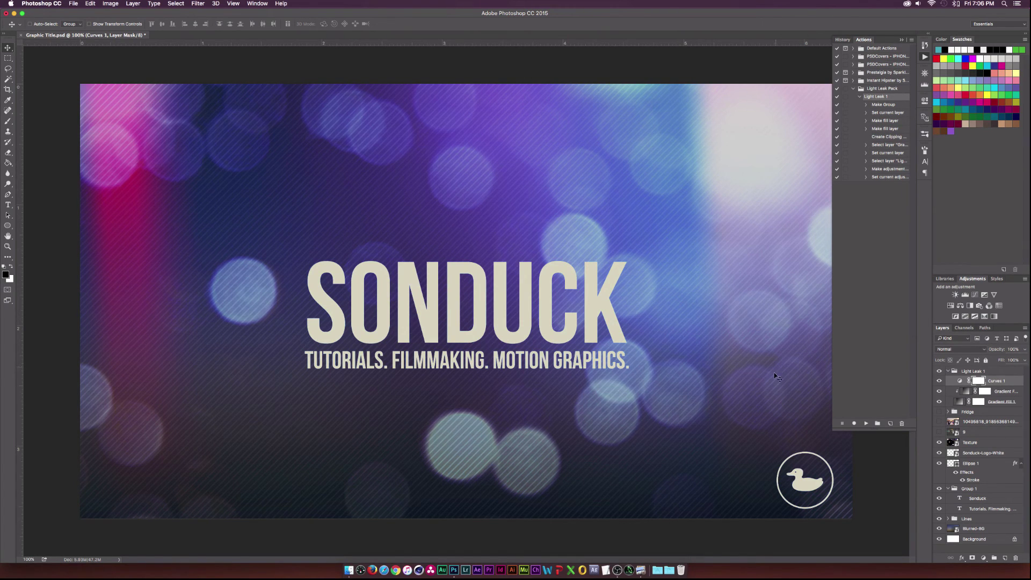
# - Save the Light Leak Pack set to a file, then delete it from the Actions panel
pyautogui.click(879, 89)
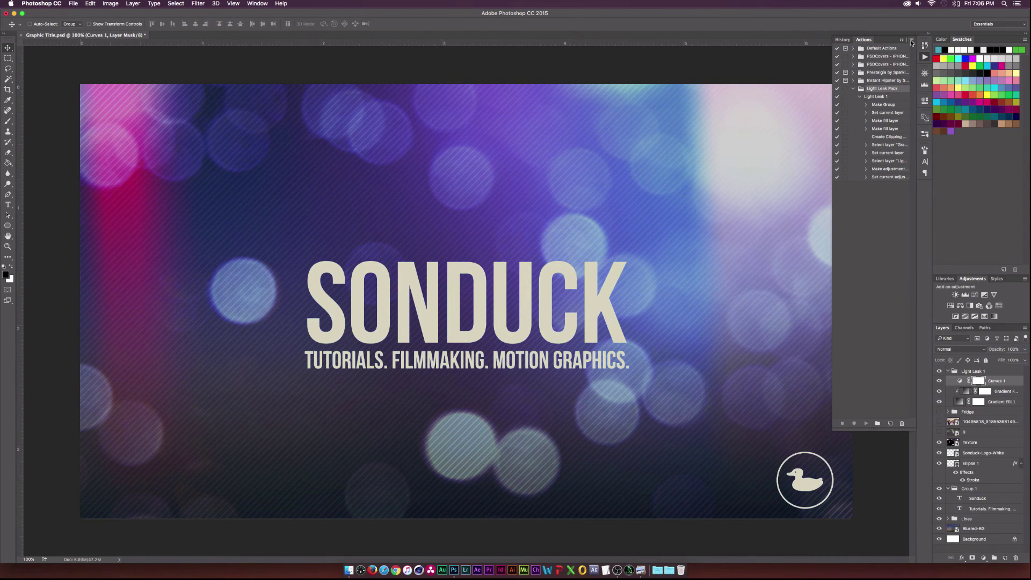
pyautogui.click(911, 42)
pyautogui.click(908, 43)
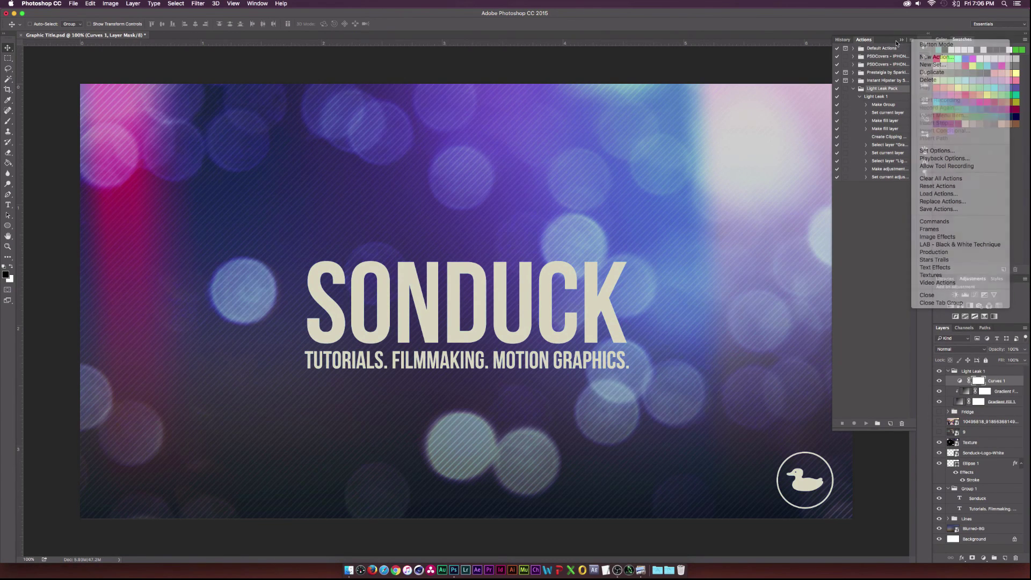
pyautogui.click(908, 43)
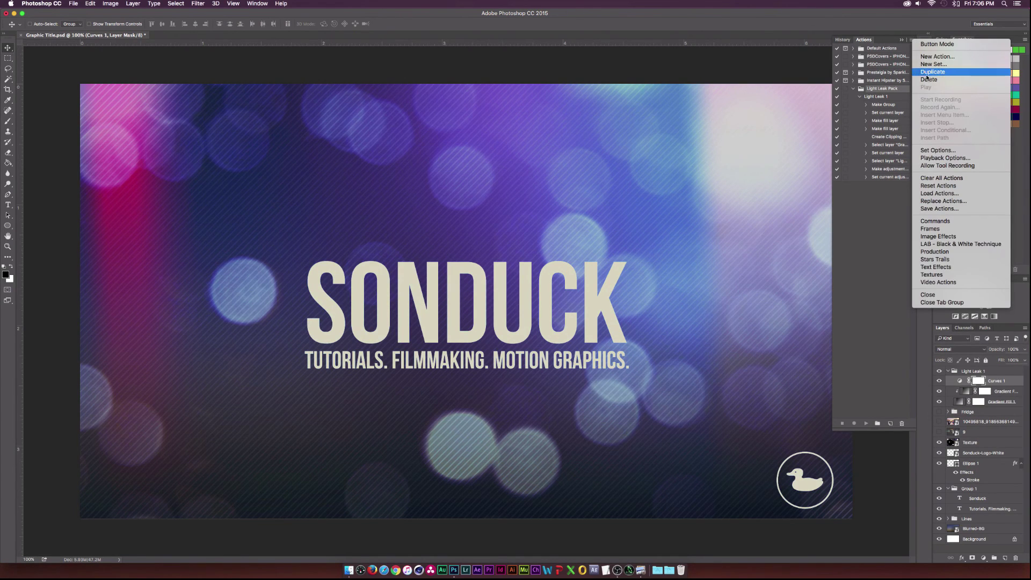
pyautogui.click(943, 208)
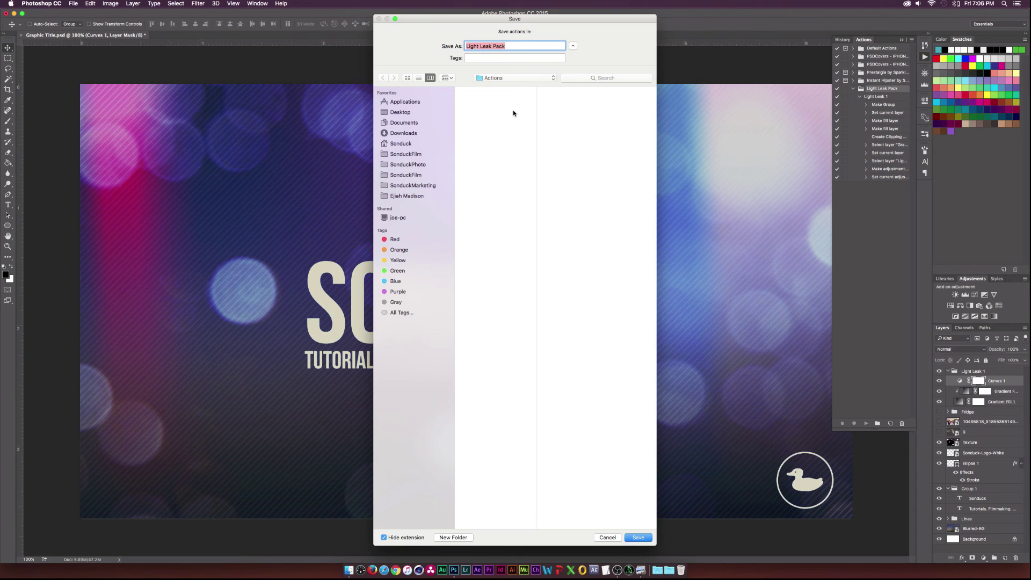
pyautogui.click(639, 538)
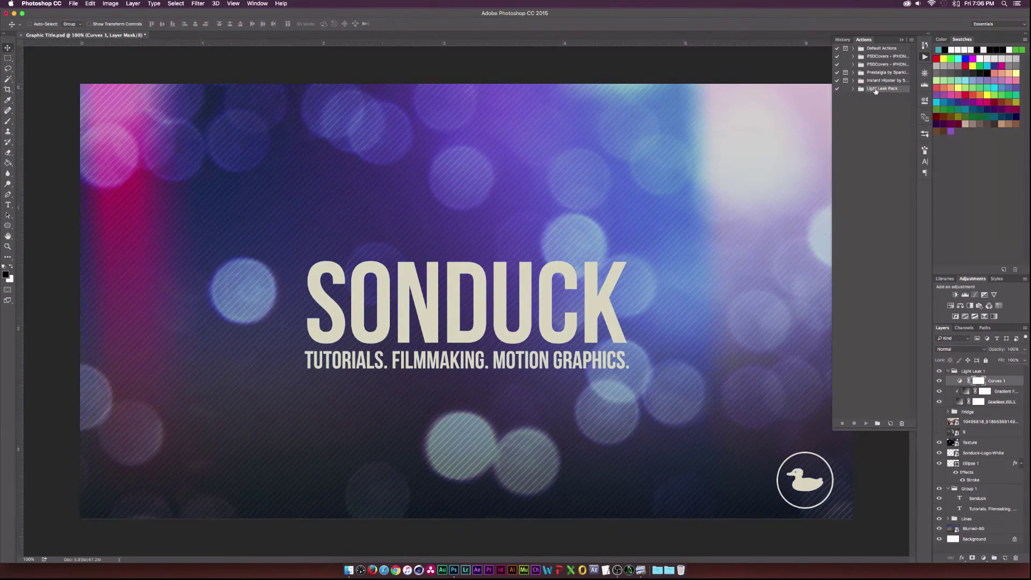
pyautogui.click(902, 423)
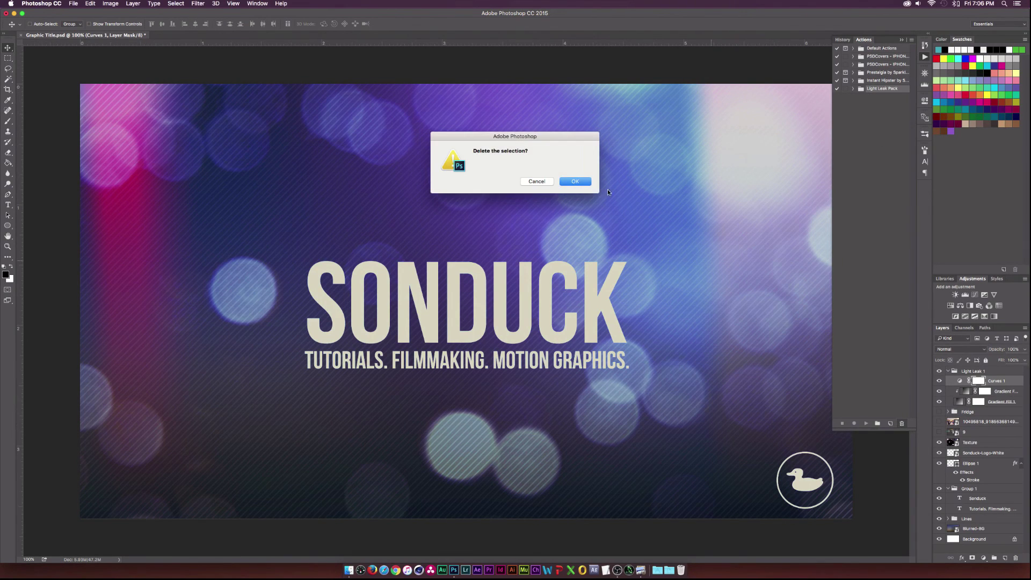
pyautogui.click(569, 183)
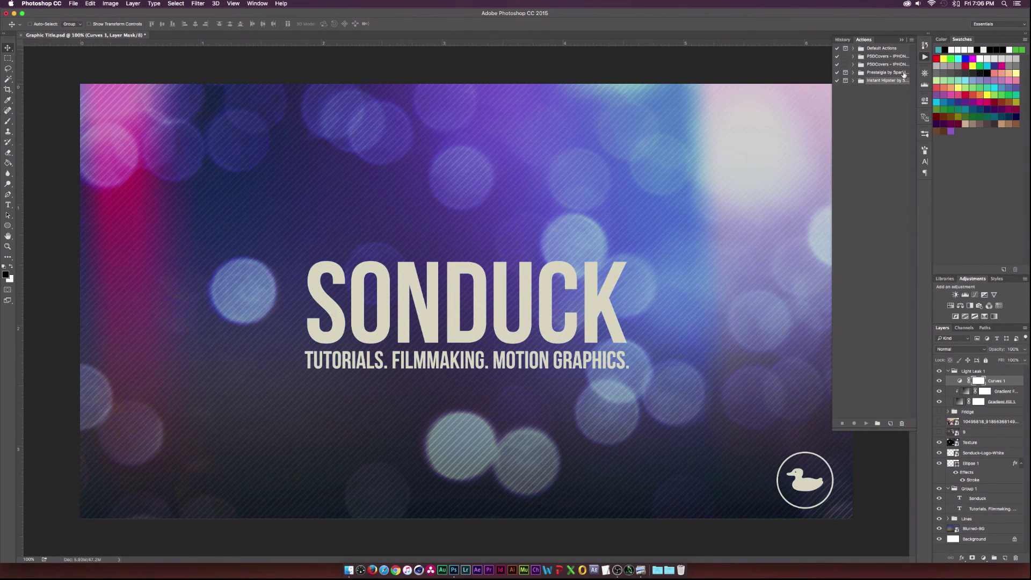
# - Load the Light Leak Pack.atn file back into the Actions panel
pyautogui.click(911, 39)
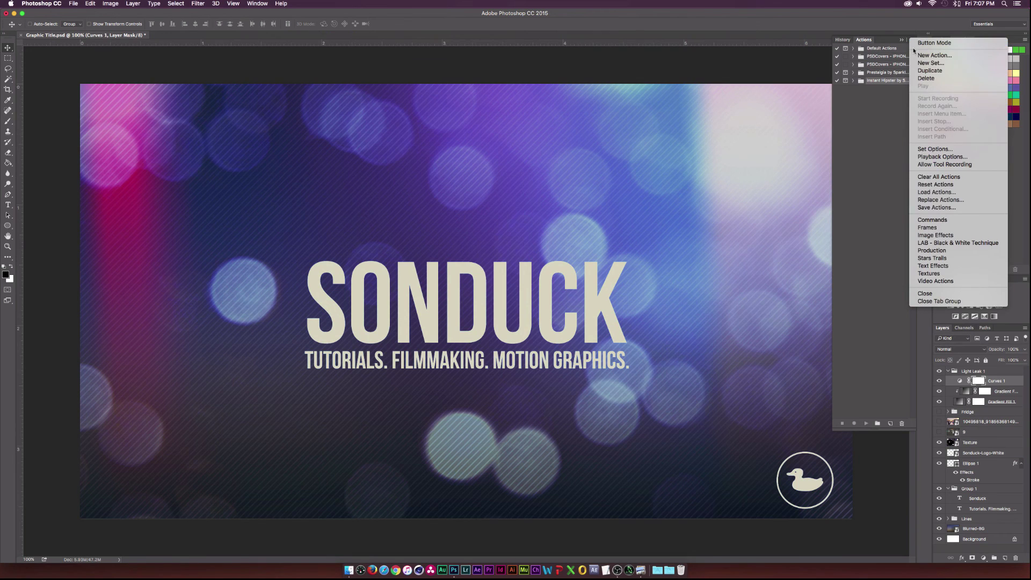
pyautogui.click(937, 192)
pyautogui.click(500, 120)
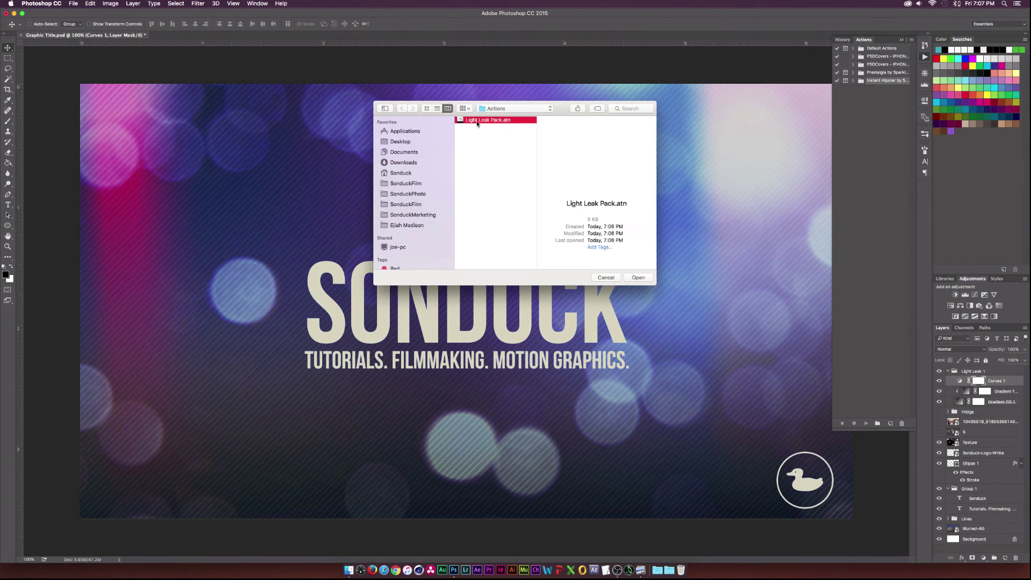
pyautogui.click(638, 277)
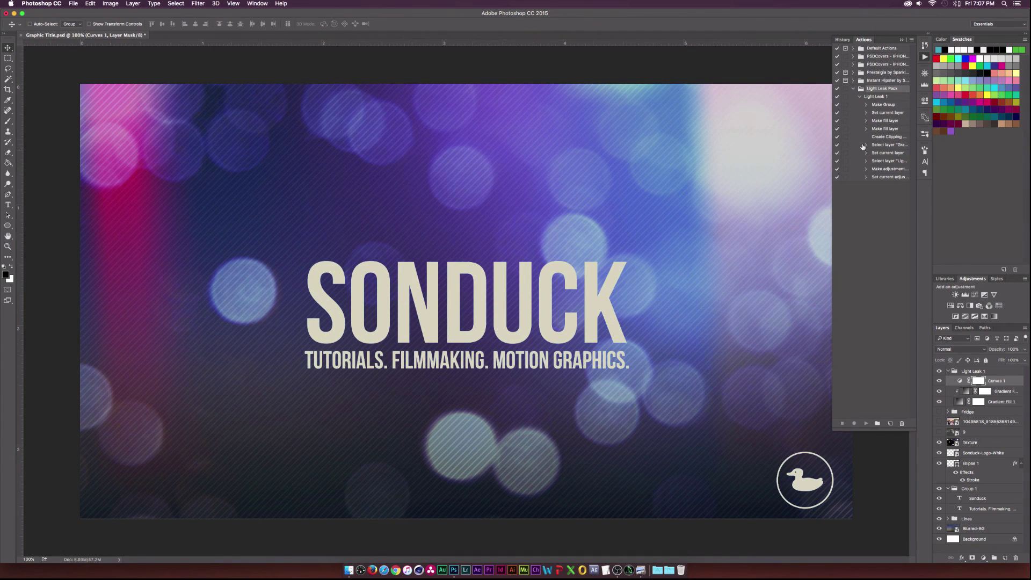
# - Delete the Light Leak 1 group and play the Light Leak 1 action to recreate it
pyautogui.click(984, 372)
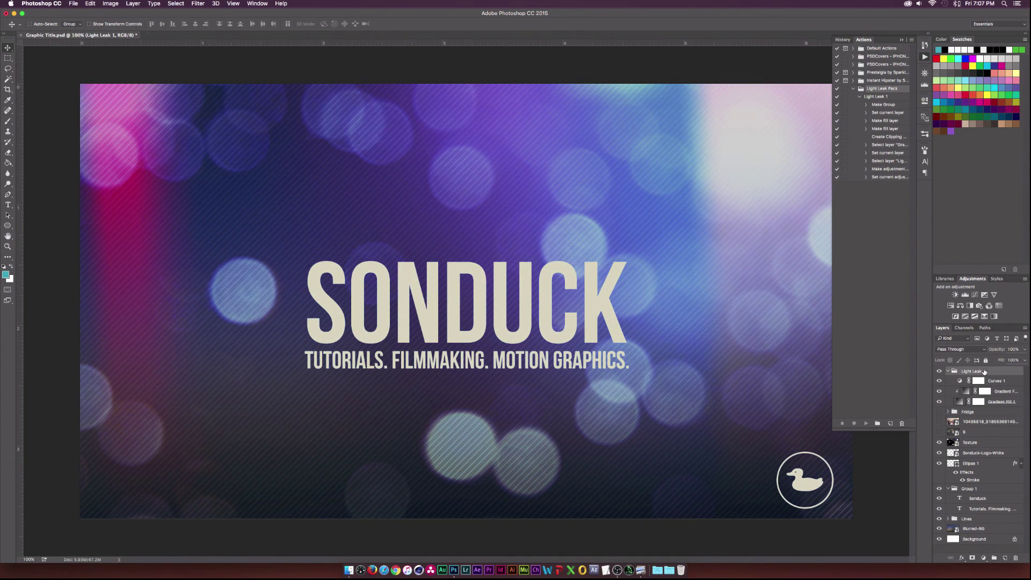
pyautogui.press('Delete')
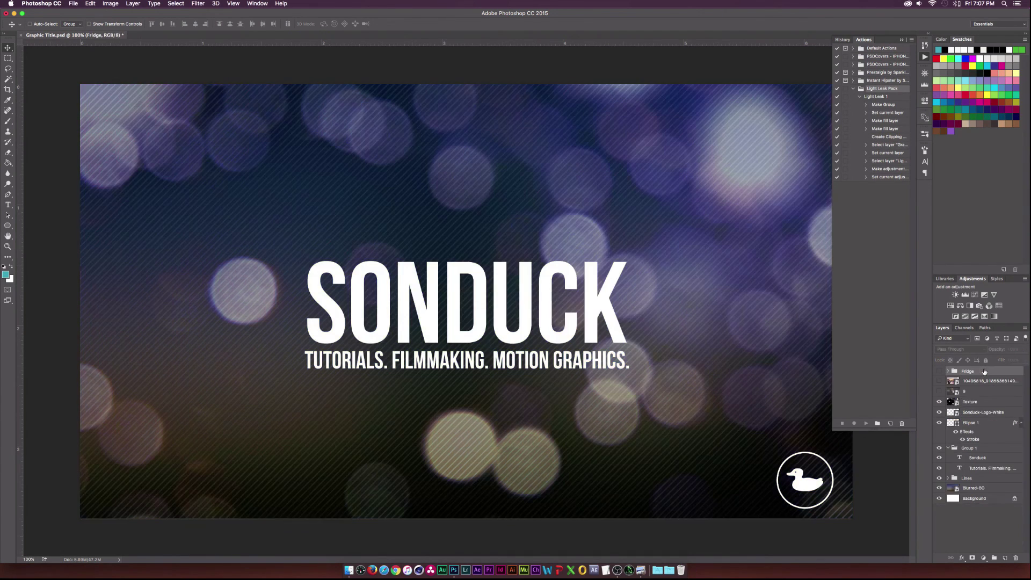
pyautogui.click(874, 96)
pyautogui.click(866, 423)
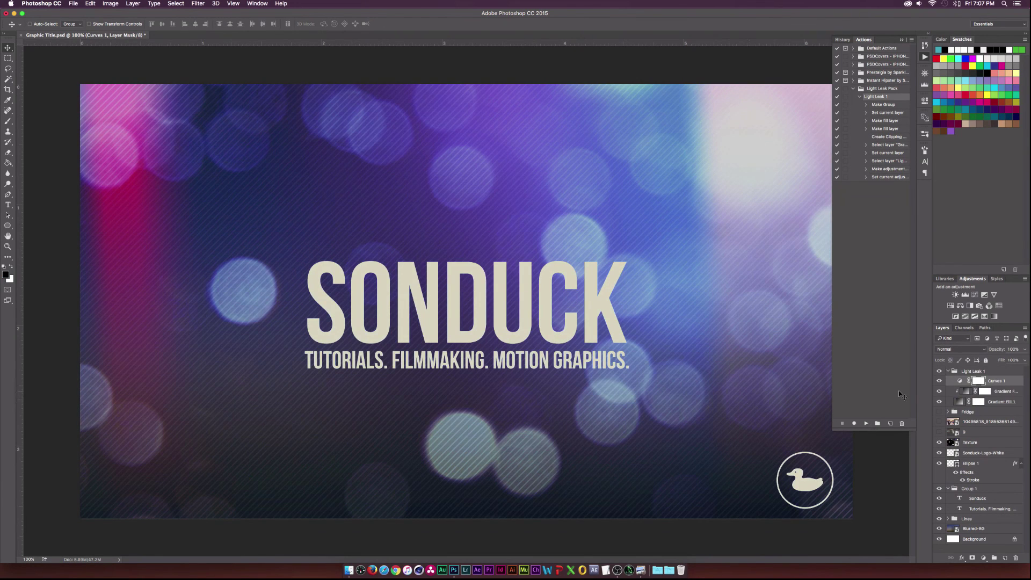
# - Make the 10495818 rooftop photo layer visible beneath the light-leak grade
pyautogui.click(939, 422)
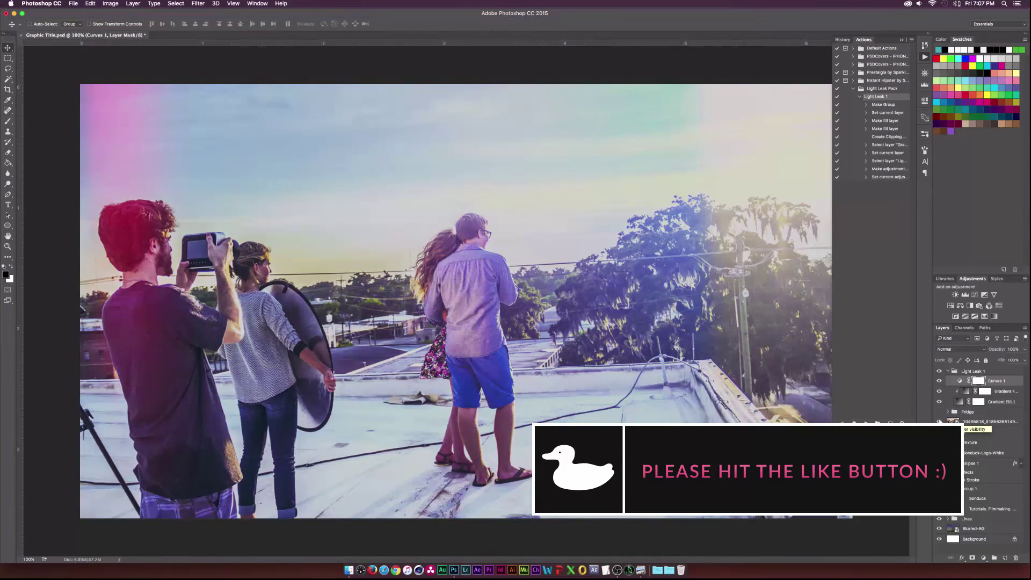